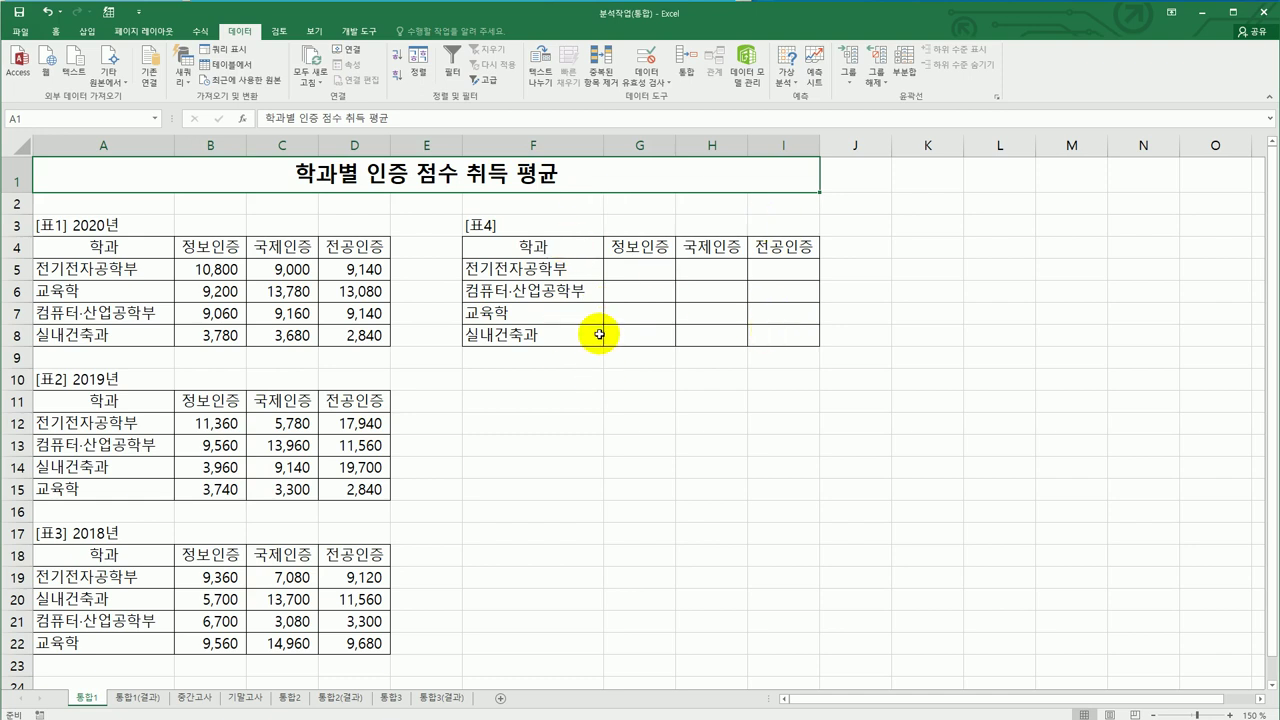
- Locate the 전기전자공학부 and 교육학 rows in [표1] to [표3] and their empty result cells in [표4]
{"action": "left_click", "coordinate": [531, 276]}
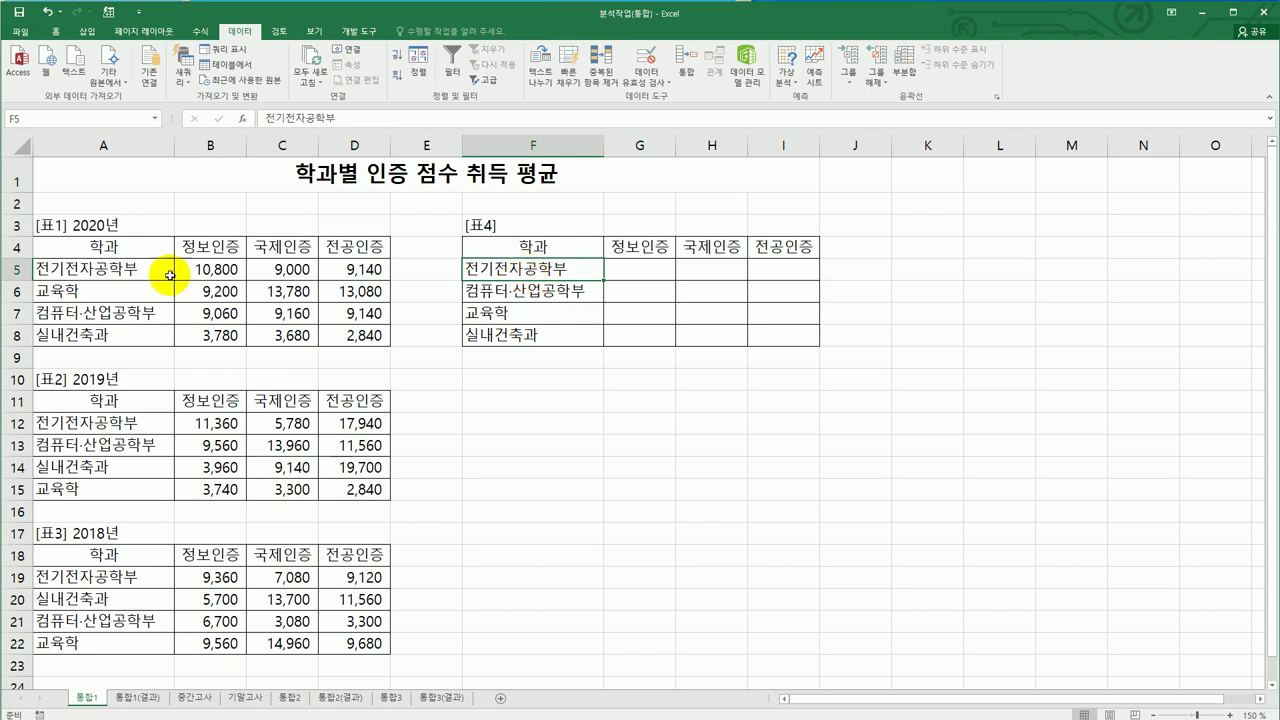
{"action": "left_click", "coordinate": [99, 266]}
{"action": "left_click", "coordinate": [132, 424]}
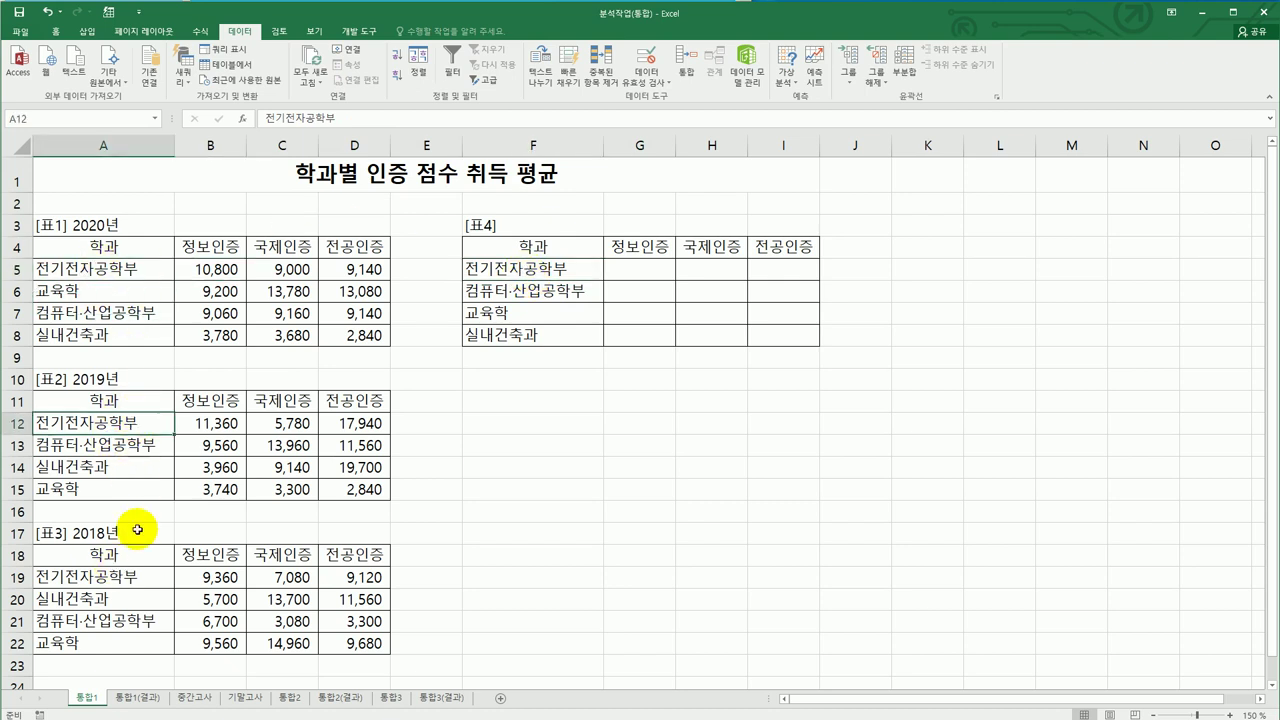
{"action": "left_click", "coordinate": [137, 578]}
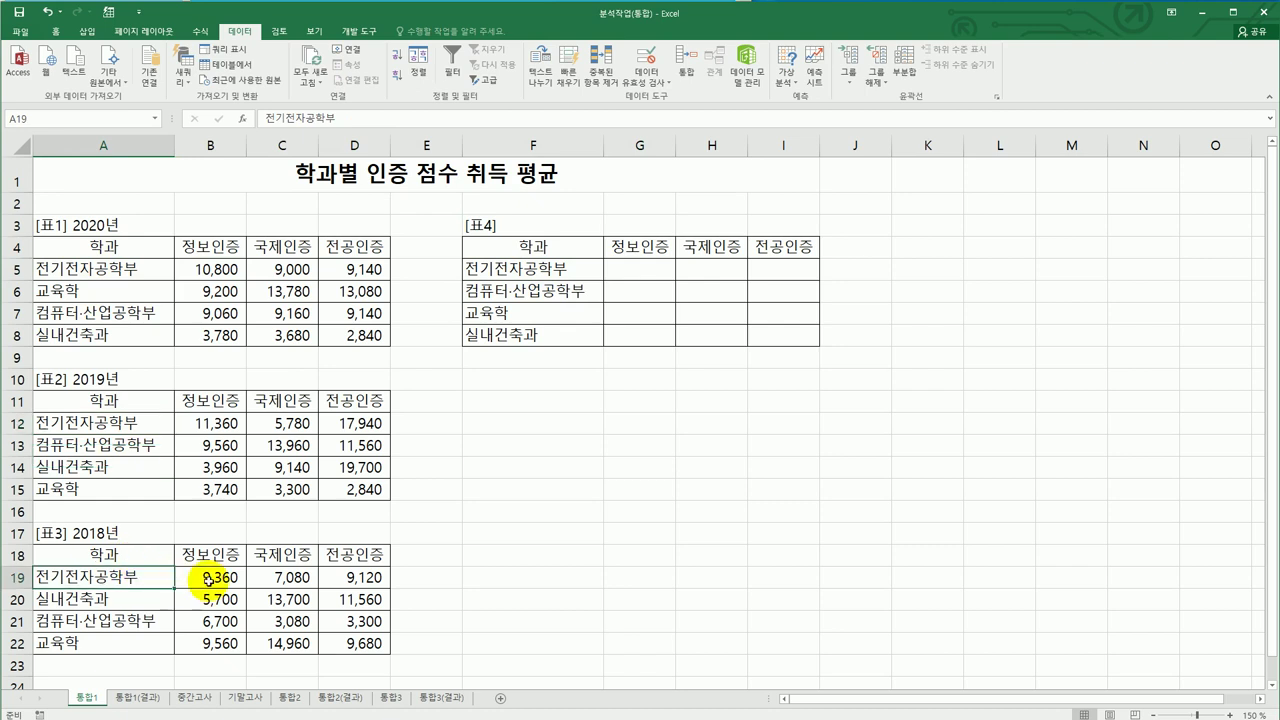
{"action": "left_click_drag", "start_coordinate": [642, 262], "coordinate": [753, 272]}
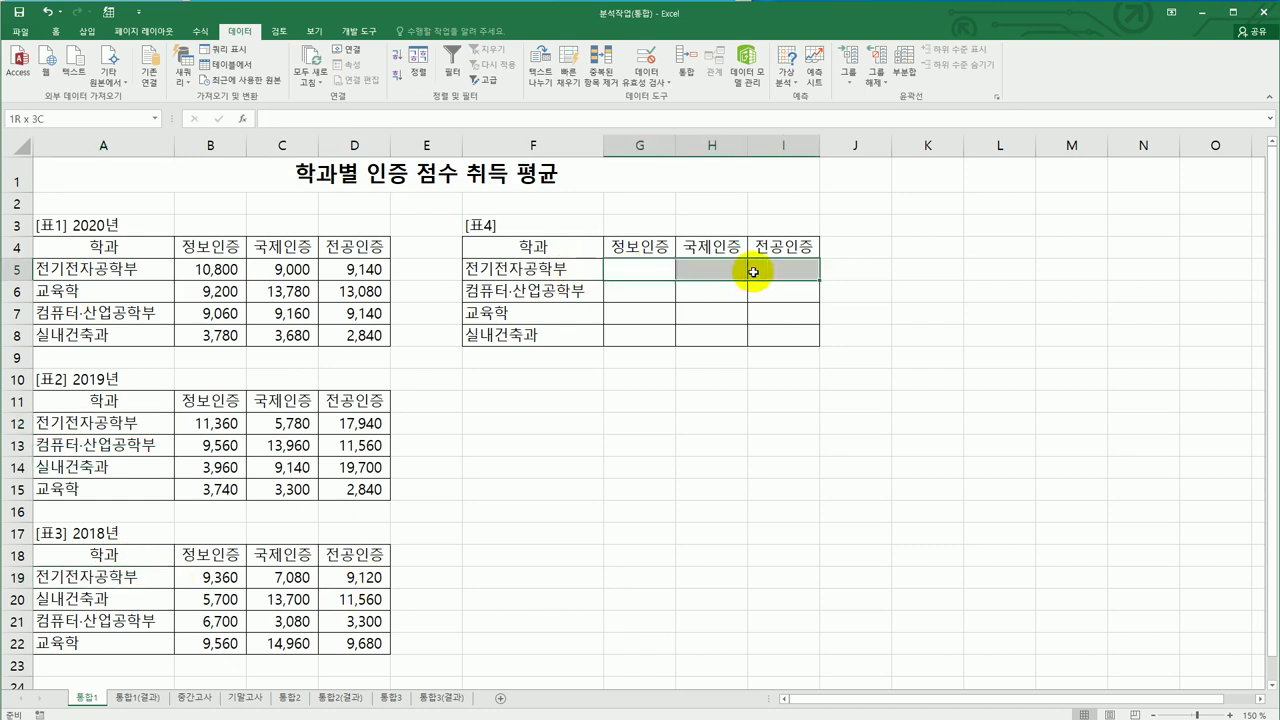
{"action": "left_click", "coordinate": [573, 315]}
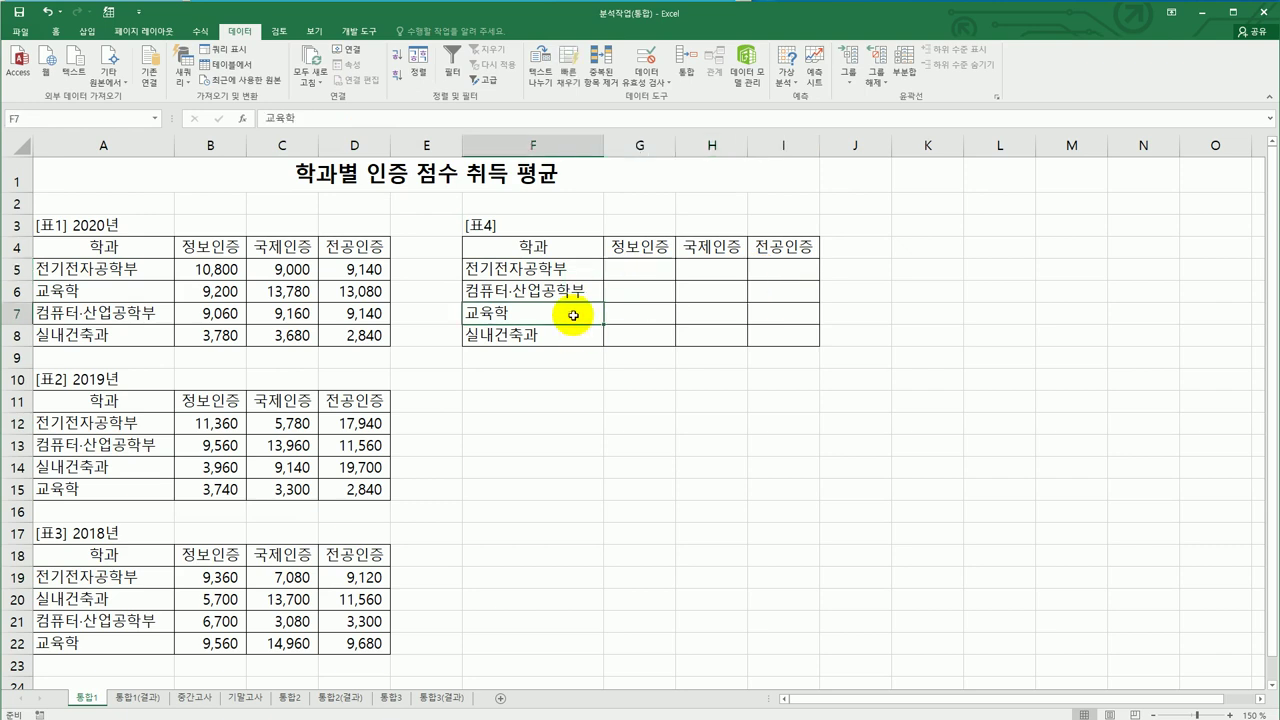
{"action": "left_click", "coordinate": [143, 294]}
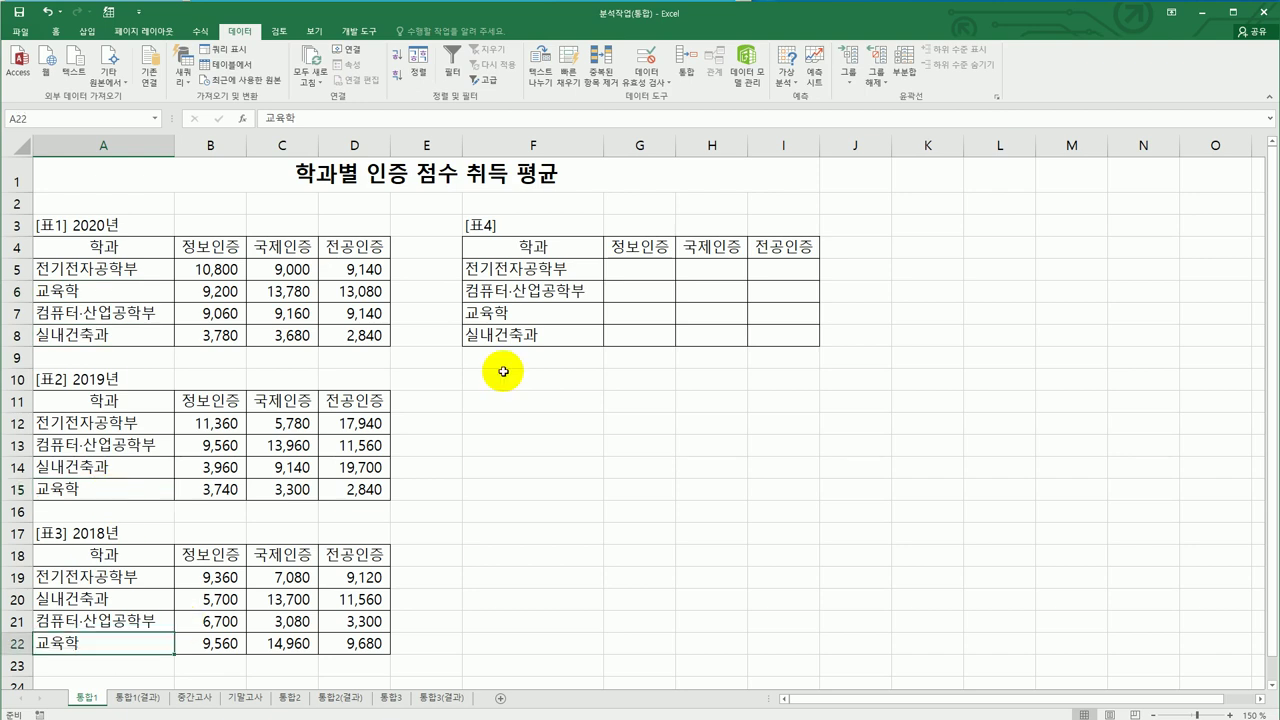
{"action": "left_click", "coordinate": [630, 312]}
{"action": "left_click_drag", "start_coordinate": [683, 312], "coordinate": [775, 315]}
{"action": "left_click", "coordinate": [960, 423]}
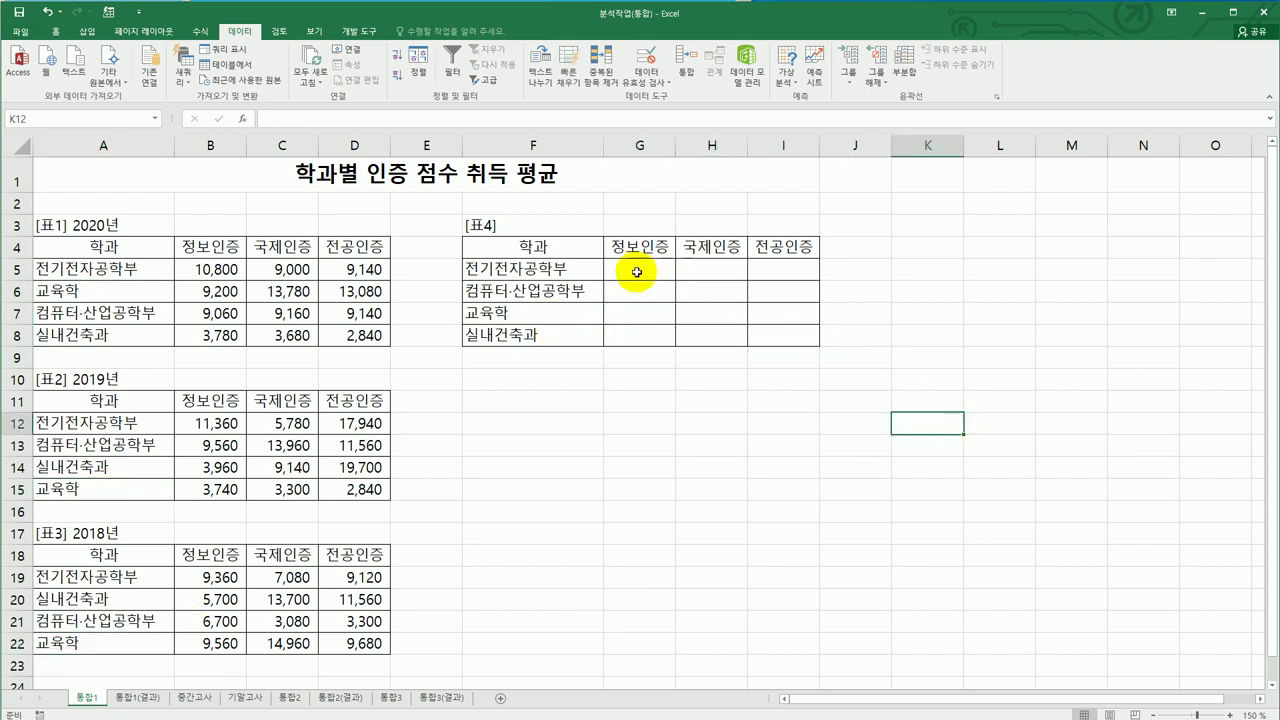
- Start a data consolidation into F4:I8 of [표4] with 합계 as the function
{"action": "left_click_drag", "start_coordinate": [585, 249], "coordinate": [780, 334]}
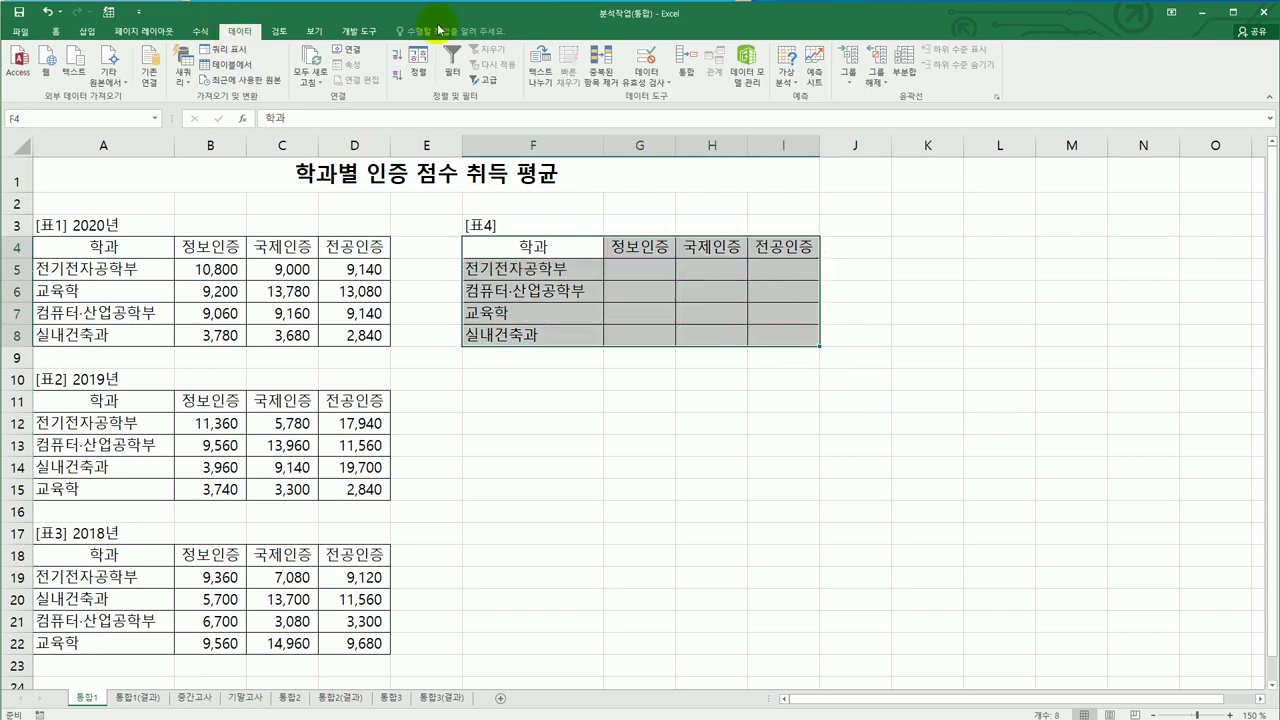
{"action": "left_click", "coordinate": [688, 70]}
{"action": "left_click_drag", "start_coordinate": [750, 245], "coordinate": [1052, 218]}
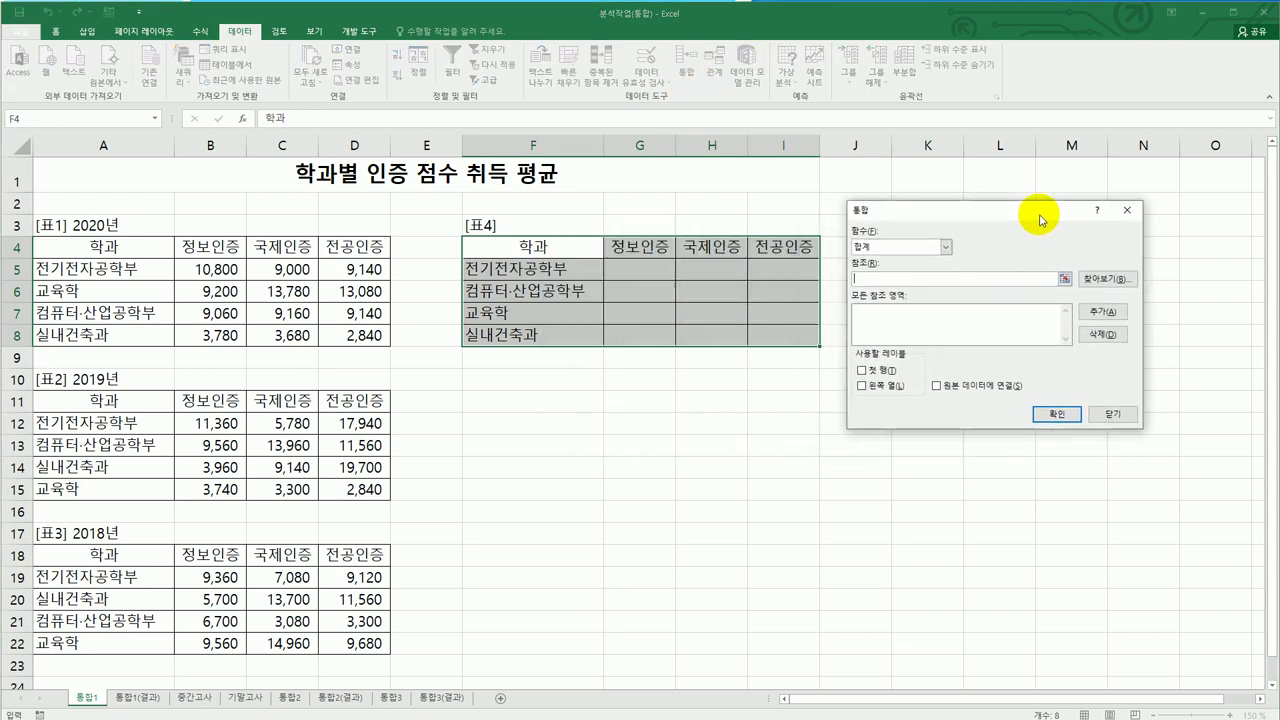
{"action": "left_click", "coordinate": [946, 248]}
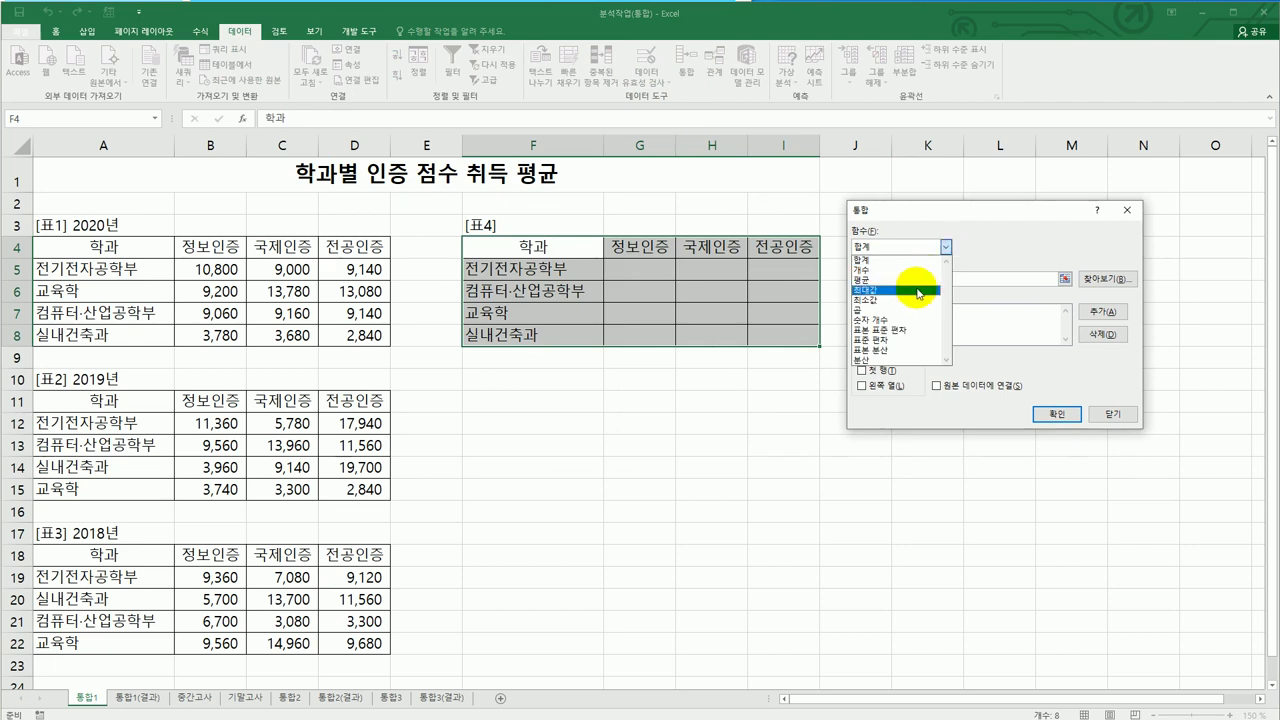
{"action": "left_click", "coordinate": [908, 255]}
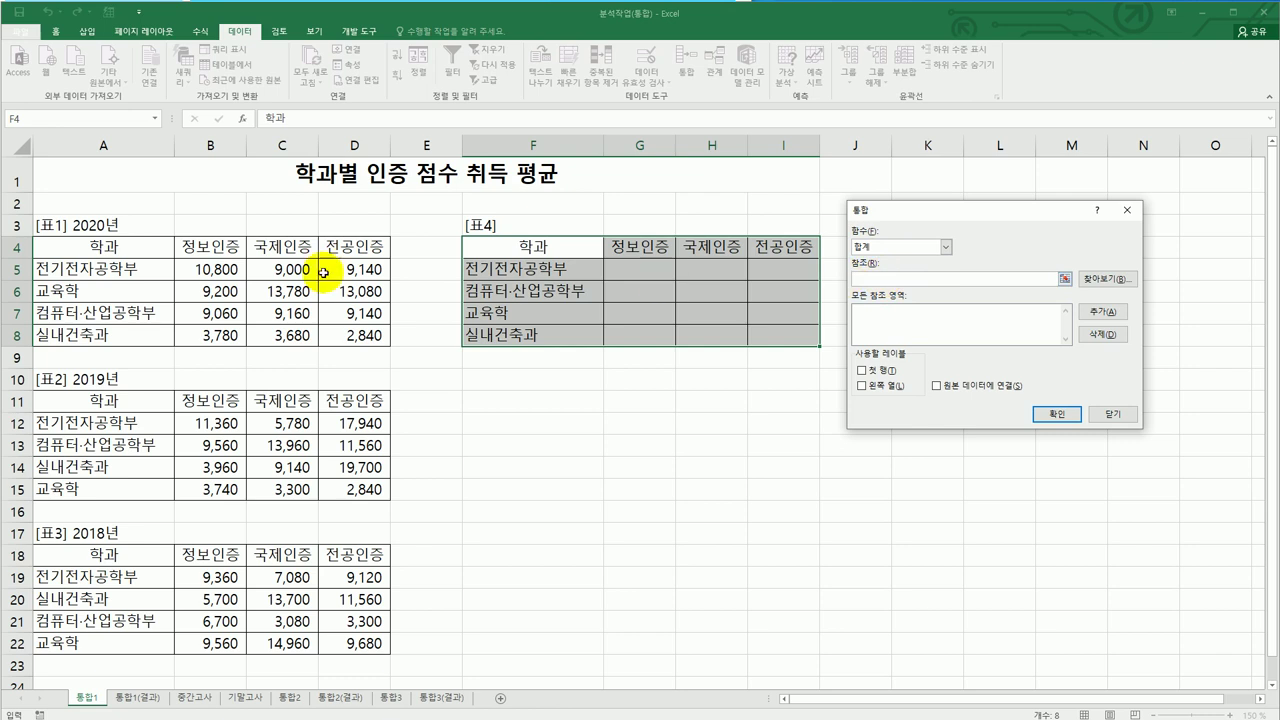
- Add the ranges A4:D8, A11:D15 and A18:D22 of the 통합1 sheet as consolidation references
{"action": "left_click_drag", "start_coordinate": [155, 246], "coordinate": [348, 330]}
{"action": "left_click", "coordinate": [1103, 312]}
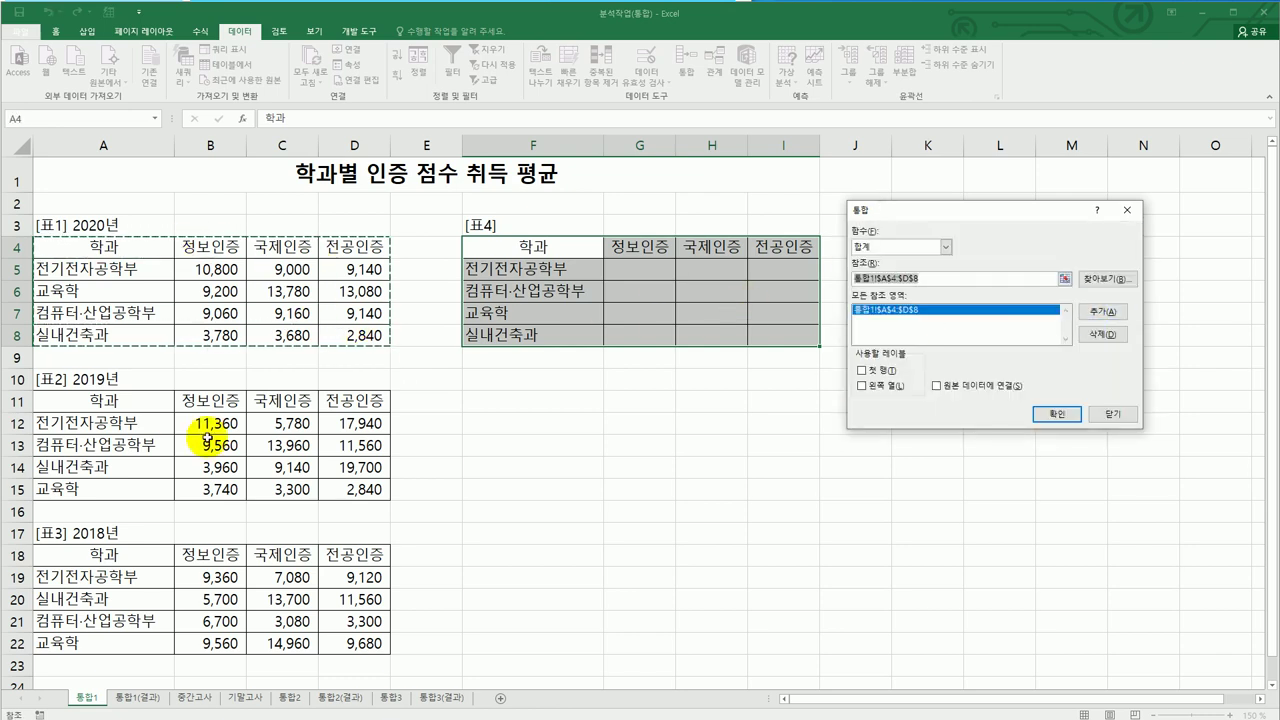
{"action": "left_click_drag", "start_coordinate": [138, 405], "coordinate": [336, 484]}
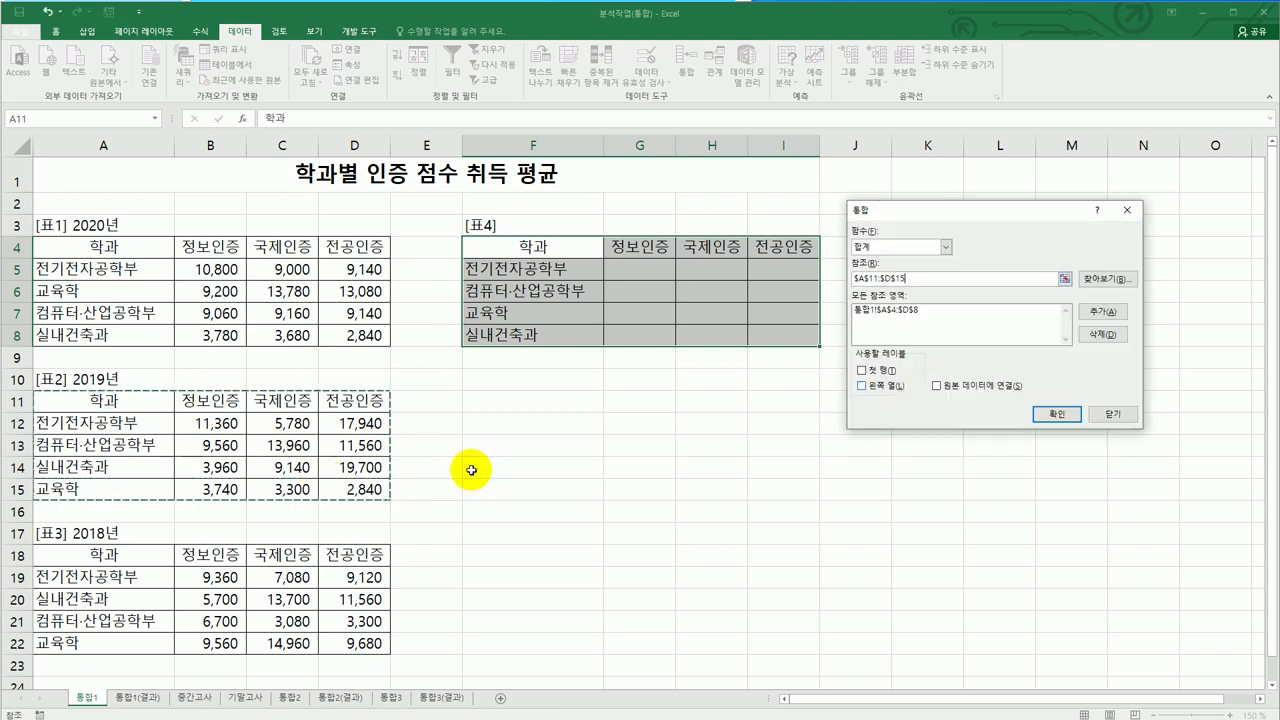
{"action": "left_click", "coordinate": [1103, 312]}
{"action": "left_click_drag", "start_coordinate": [149, 560], "coordinate": [345, 640]}
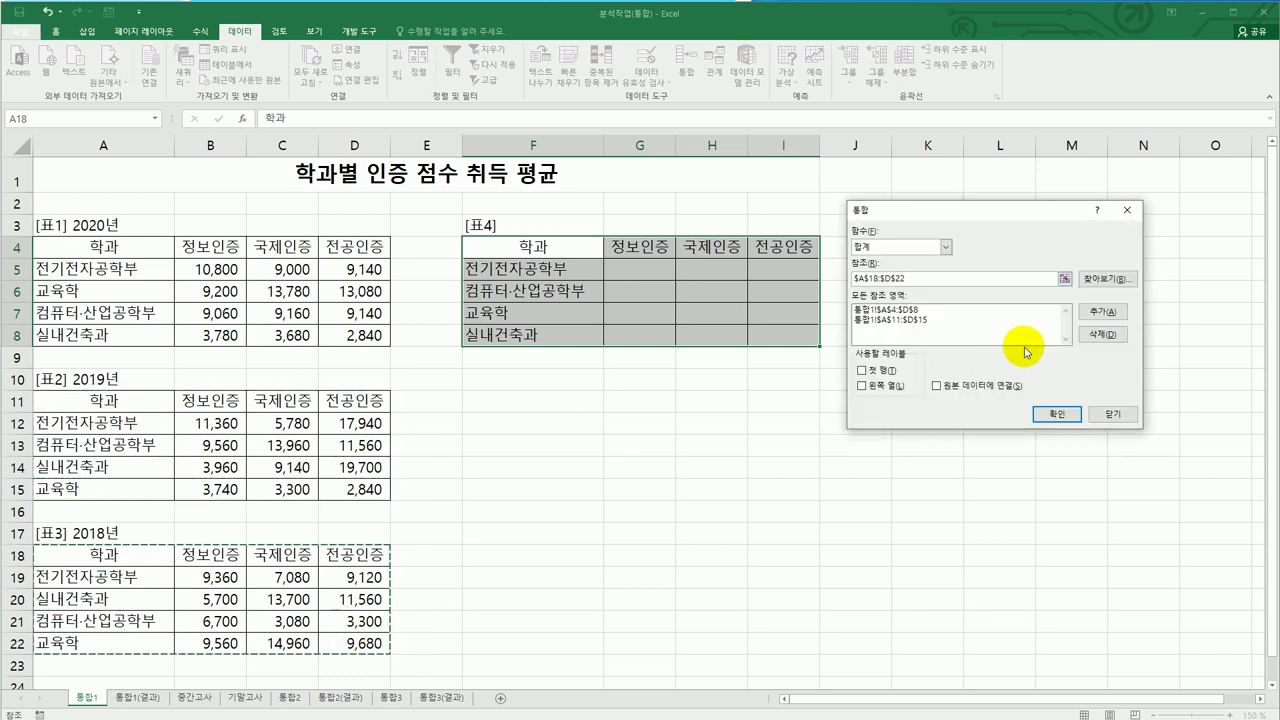
{"action": "left_click", "coordinate": [1101, 312]}
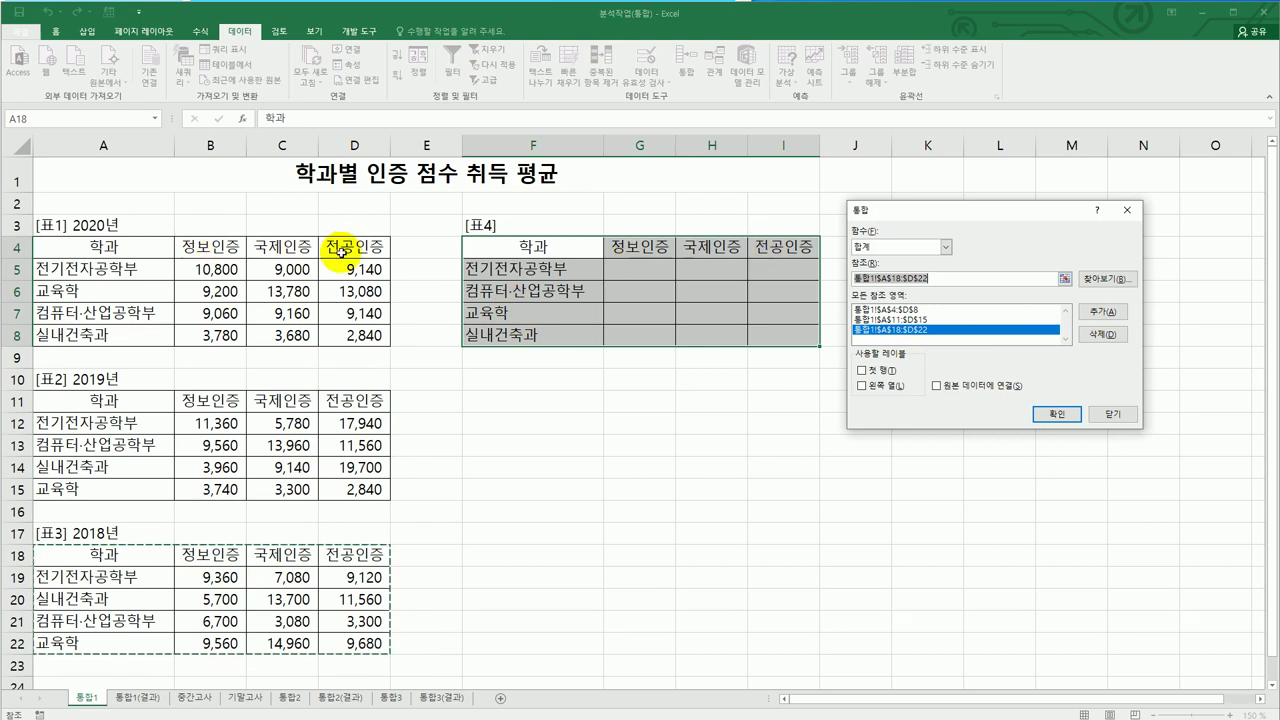
- Use the 첫 행 and 왼쪽 열 labels and run the consolidation into [표4]
{"action": "left_click", "coordinate": [876, 371]}
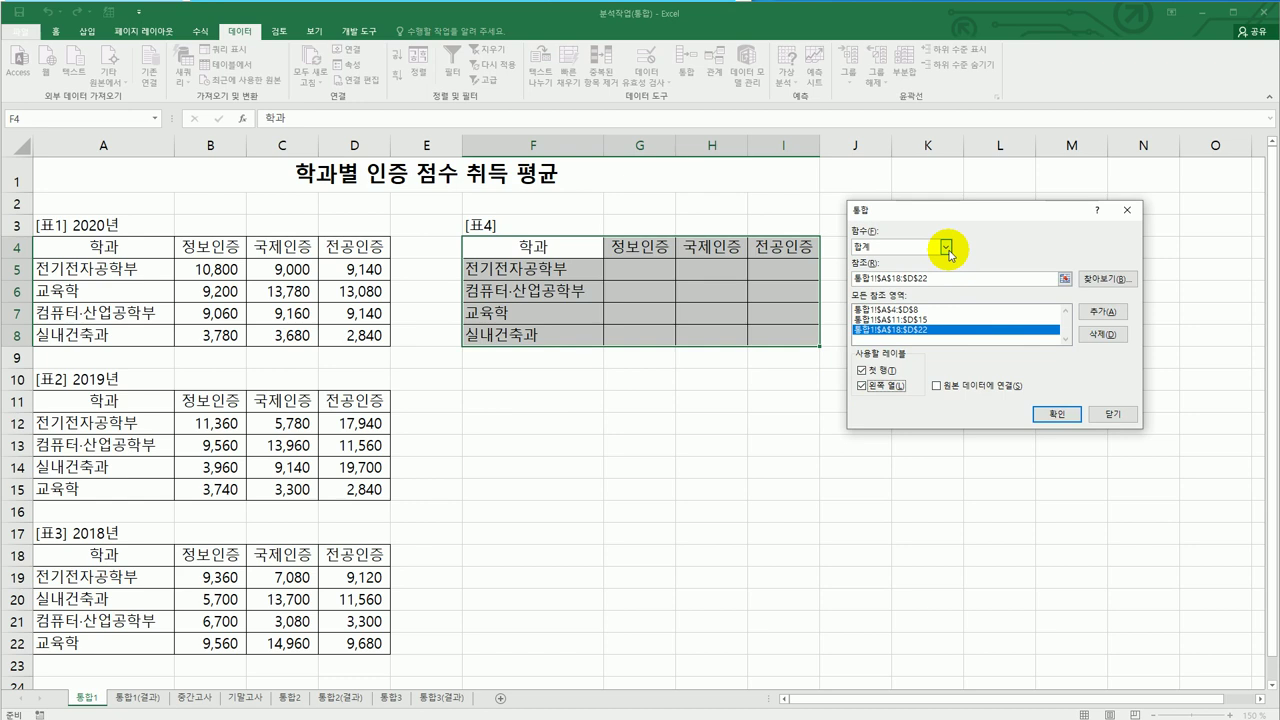
{"action": "left_click", "coordinate": [1047, 416]}
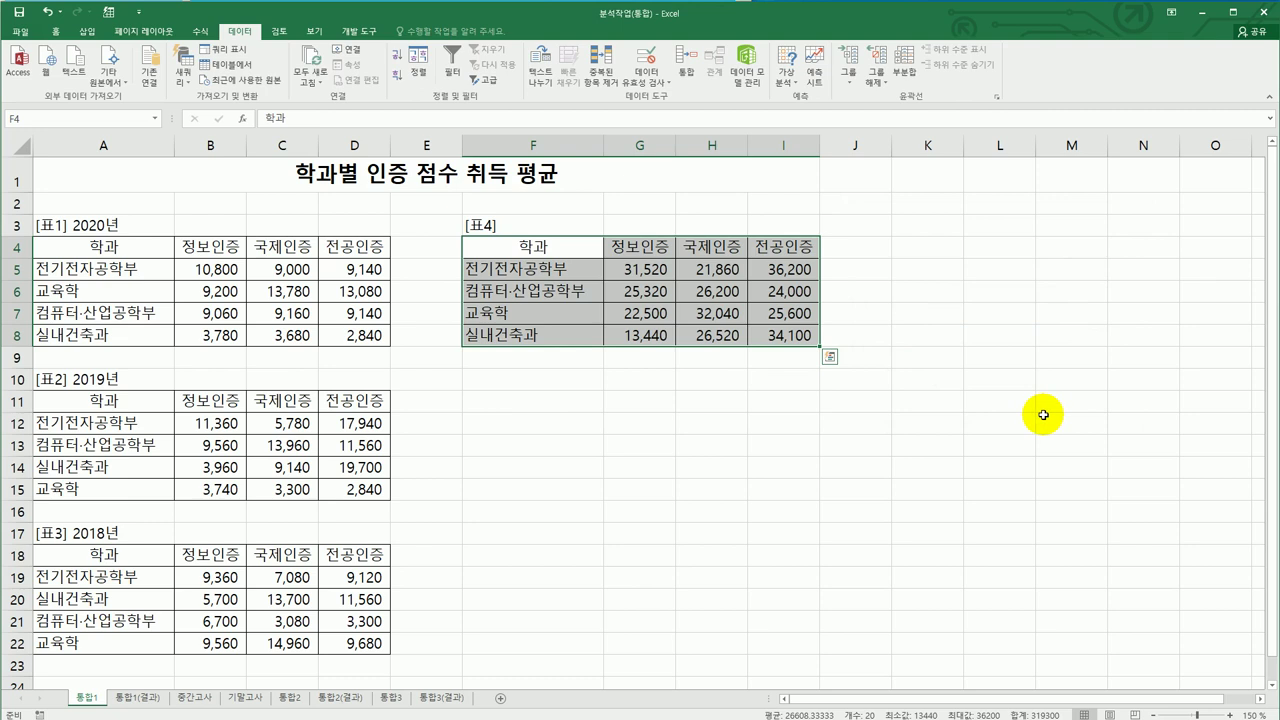
{"action": "left_click", "coordinate": [1043, 415]}
- Clear the sums in G5:I8 and consolidate F4:I8 again with the 평균 function and the same references
{"action": "left_click_drag", "start_coordinate": [642, 272], "coordinate": [777, 340]}
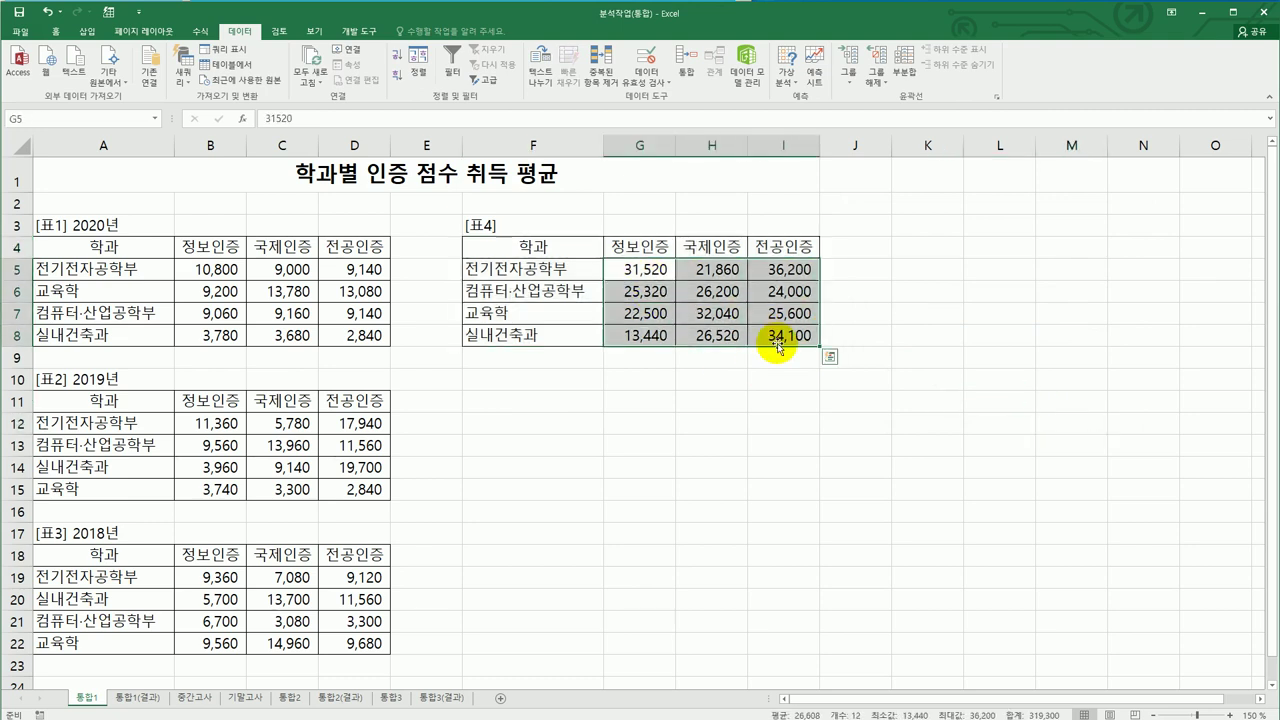
{"action": "key", "text": "Delete"}
{"action": "left_click_drag", "start_coordinate": [577, 250], "coordinate": [812, 330]}
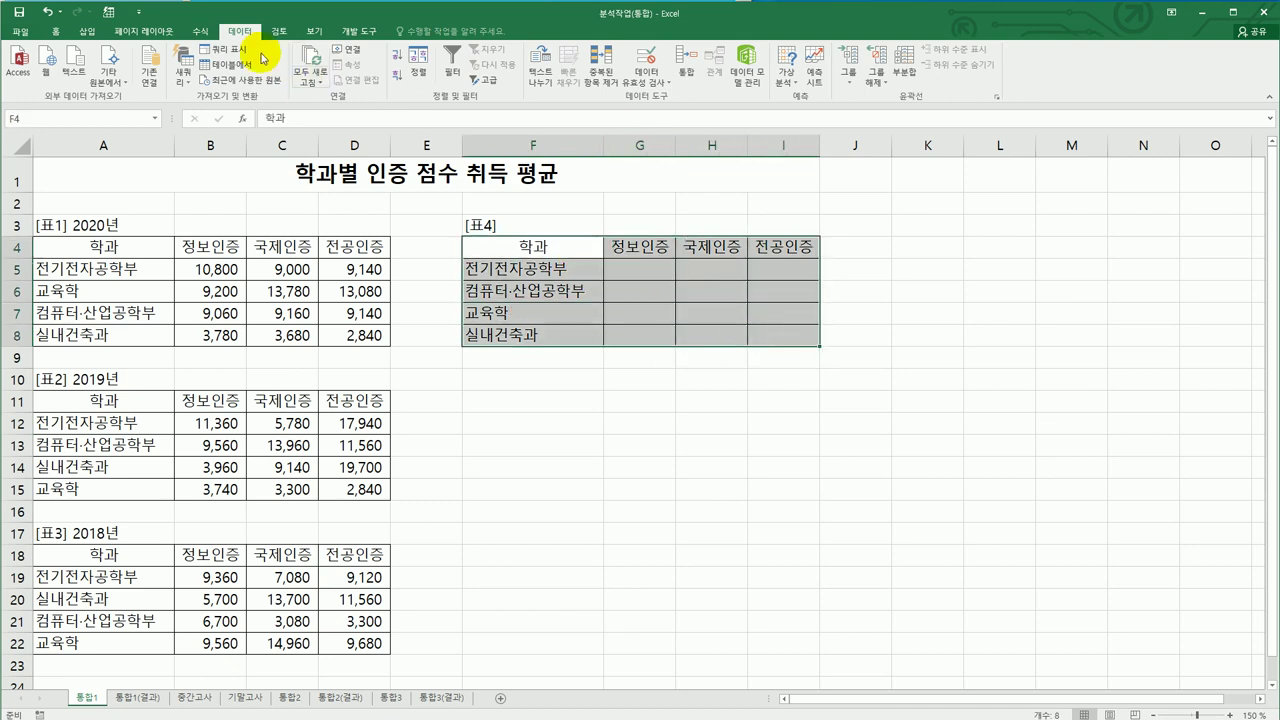
{"action": "left_click", "coordinate": [685, 74]}
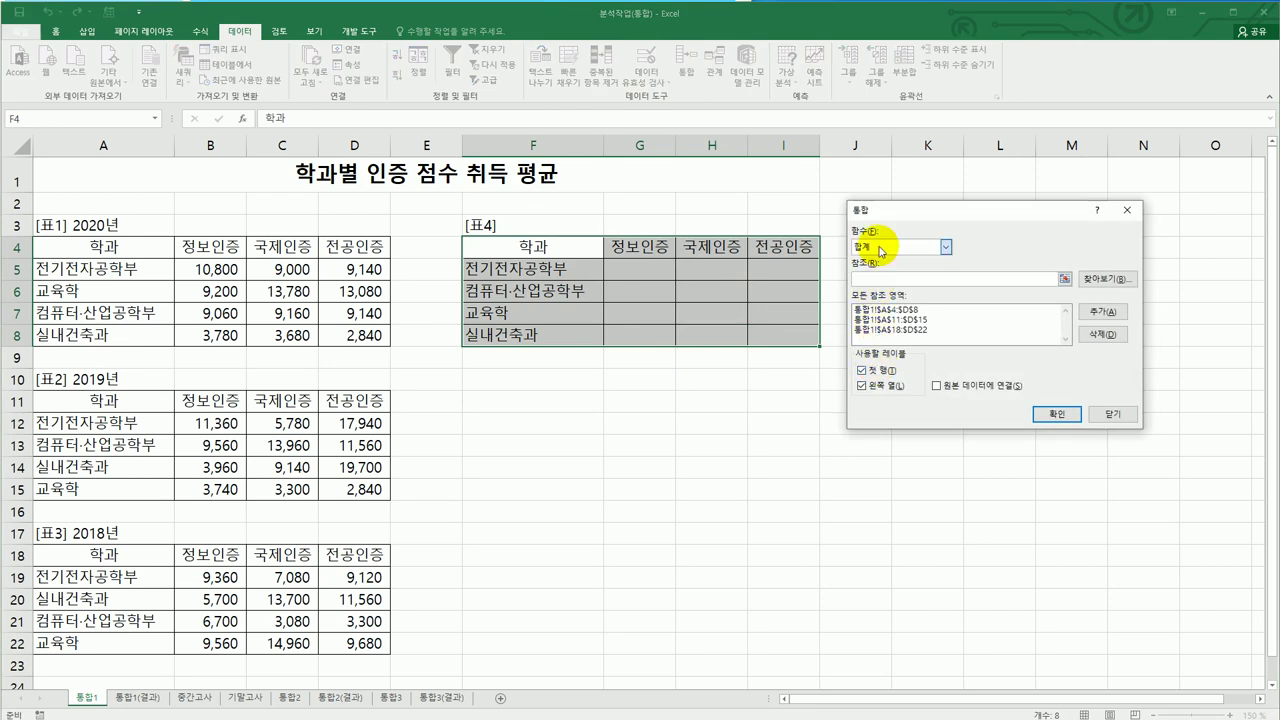
{"action": "left_click", "coordinate": [890, 247]}
{"action": "left_click", "coordinate": [881, 281]}
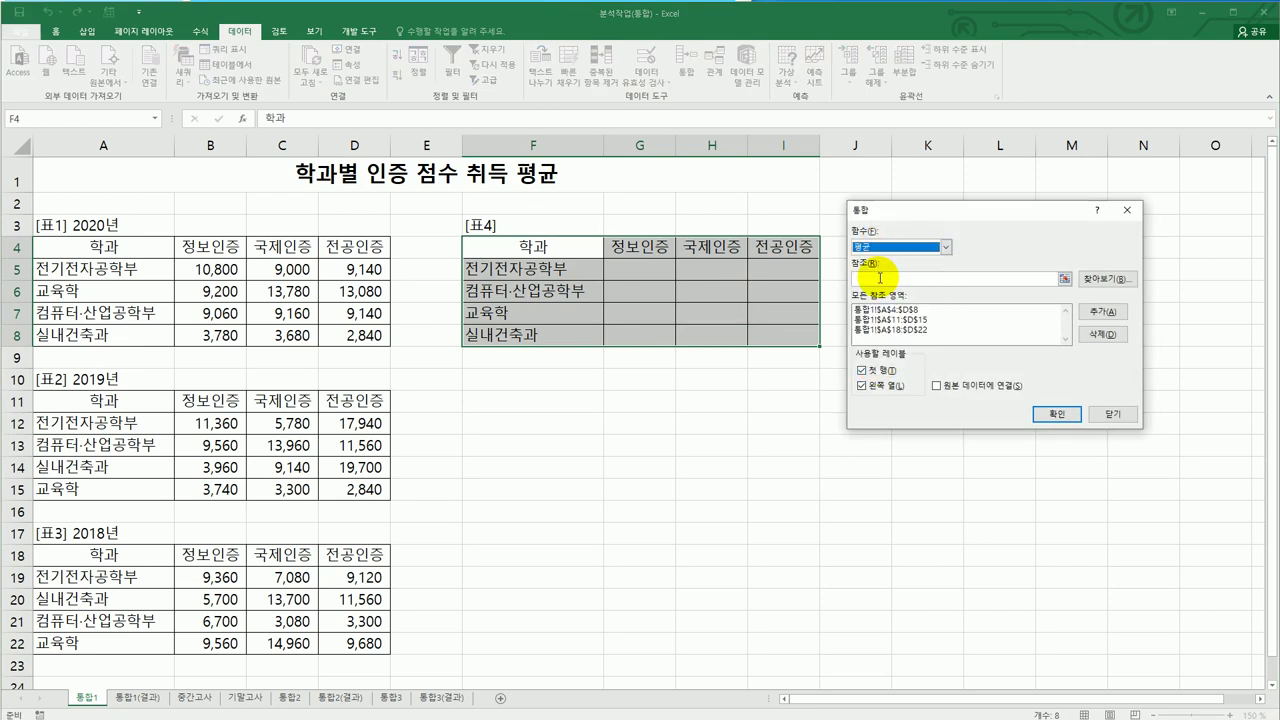
{"action": "left_click", "coordinate": [1043, 418]}
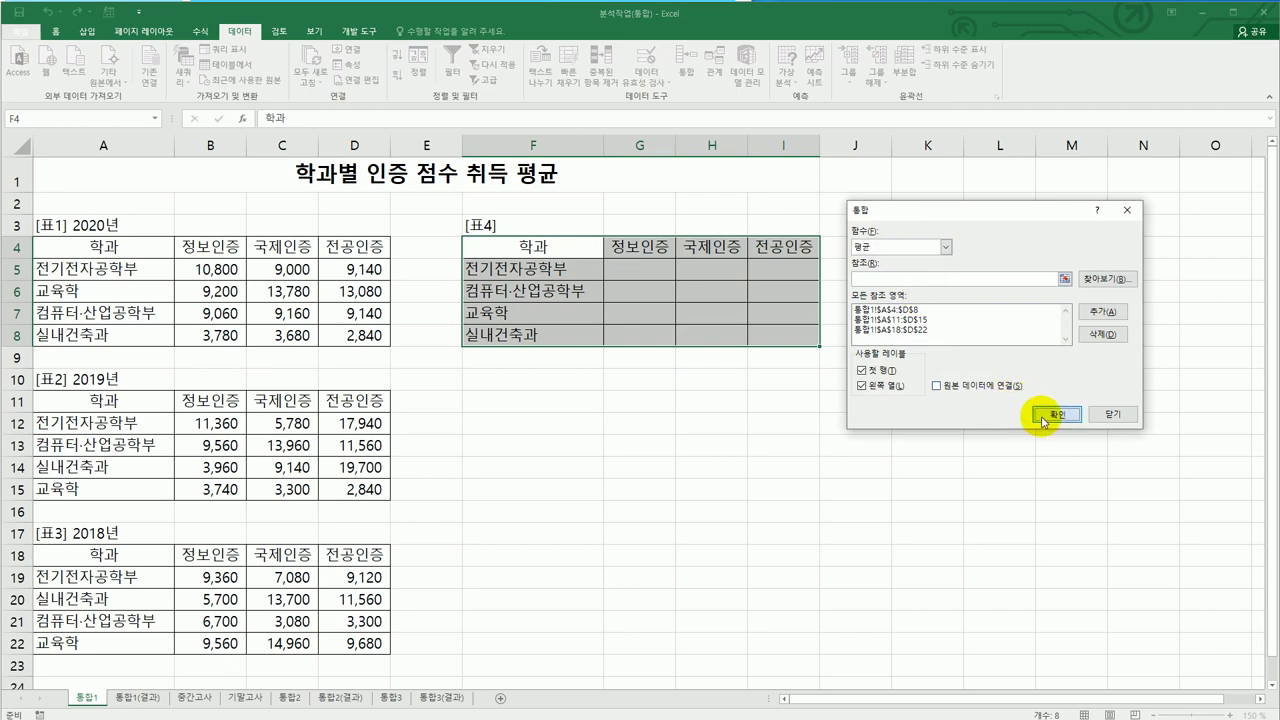
- Compare the consolidated averages in [표4] on the 통합1 sheet with the 통합1(결과) sheet
{"action": "left_click", "coordinate": [790, 340]}
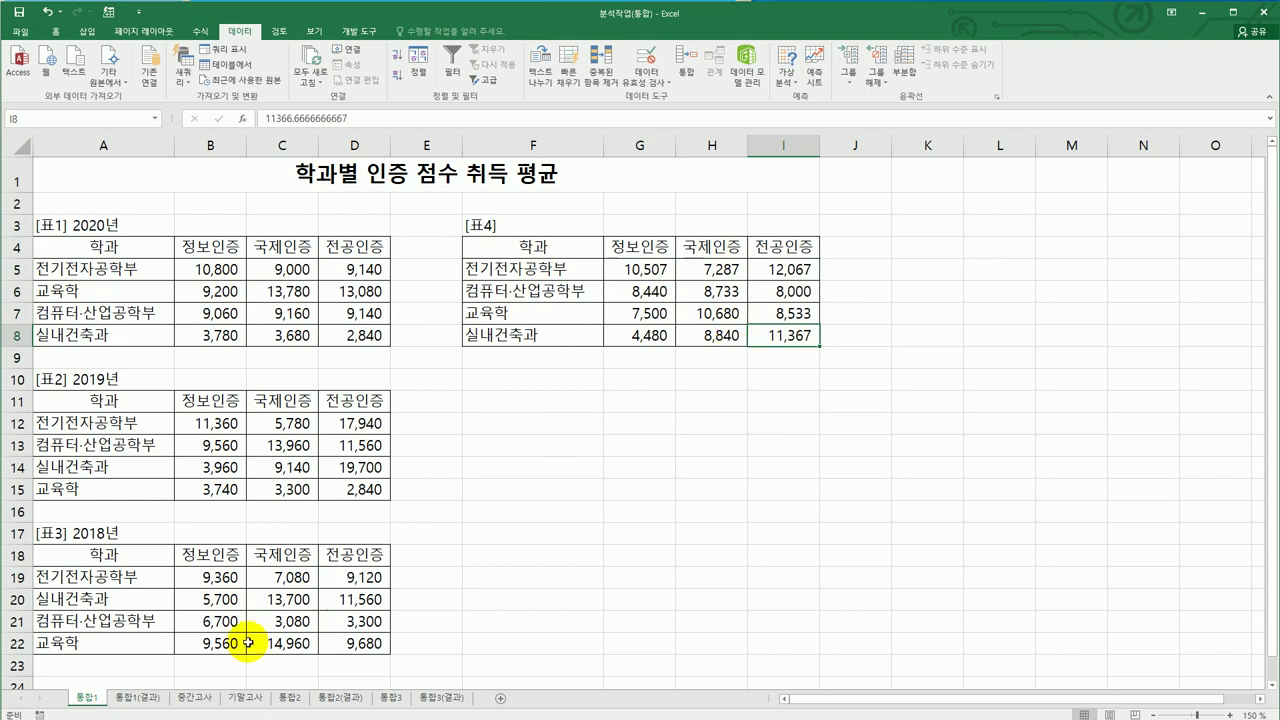
{"action": "left_click", "coordinate": [121, 701]}
{"action": "key", "text": "ctrl+Page_Up"}
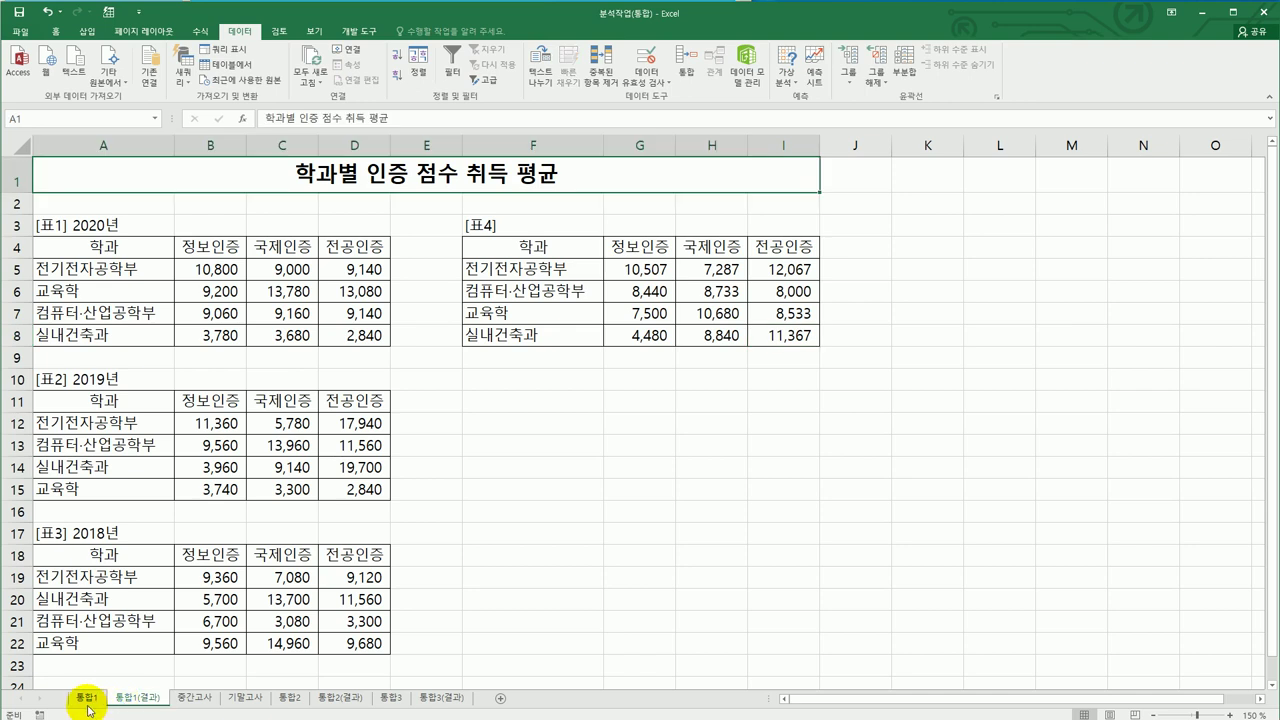
{"action": "left_click", "coordinate": [127, 702]}
{"action": "key", "text": "ctrl+Page_Up"}
{"action": "left_click", "coordinate": [130, 702]}
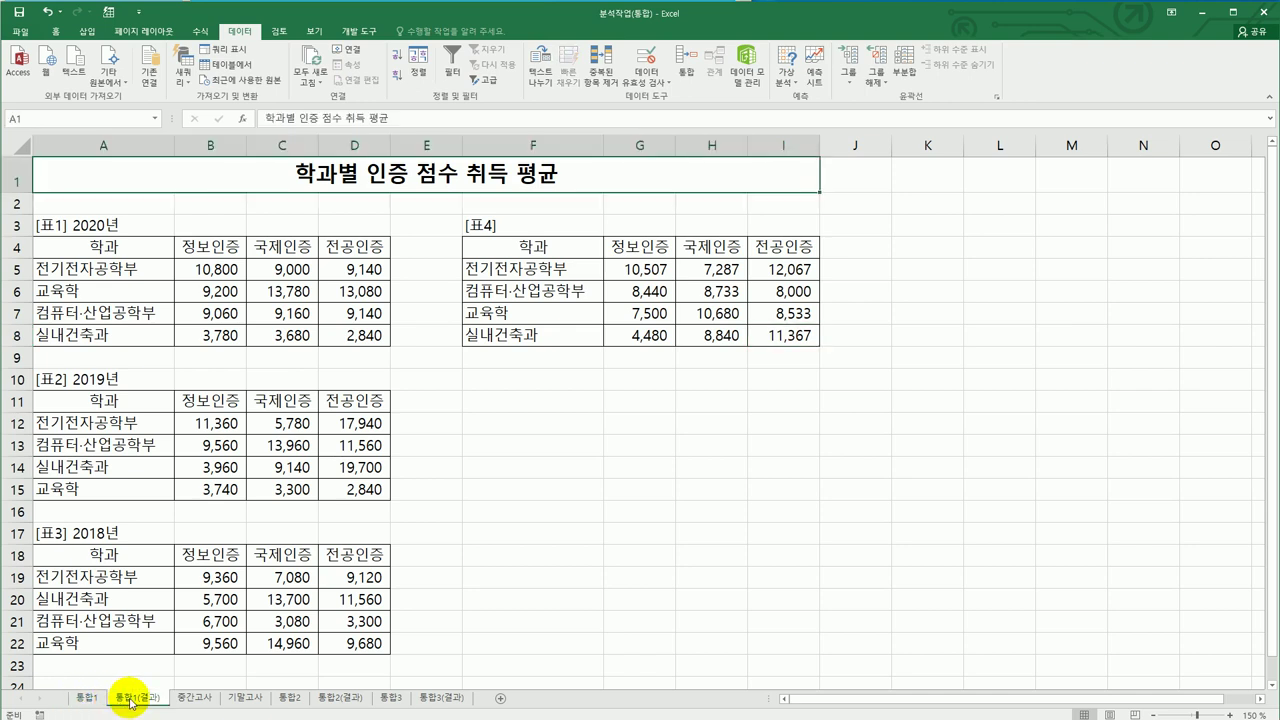
- Review the score tables on the 중간고사 and 기말고사 sheets and the empty [표3] on the 통합2 sheet
{"action": "left_click", "coordinate": [197, 697]}
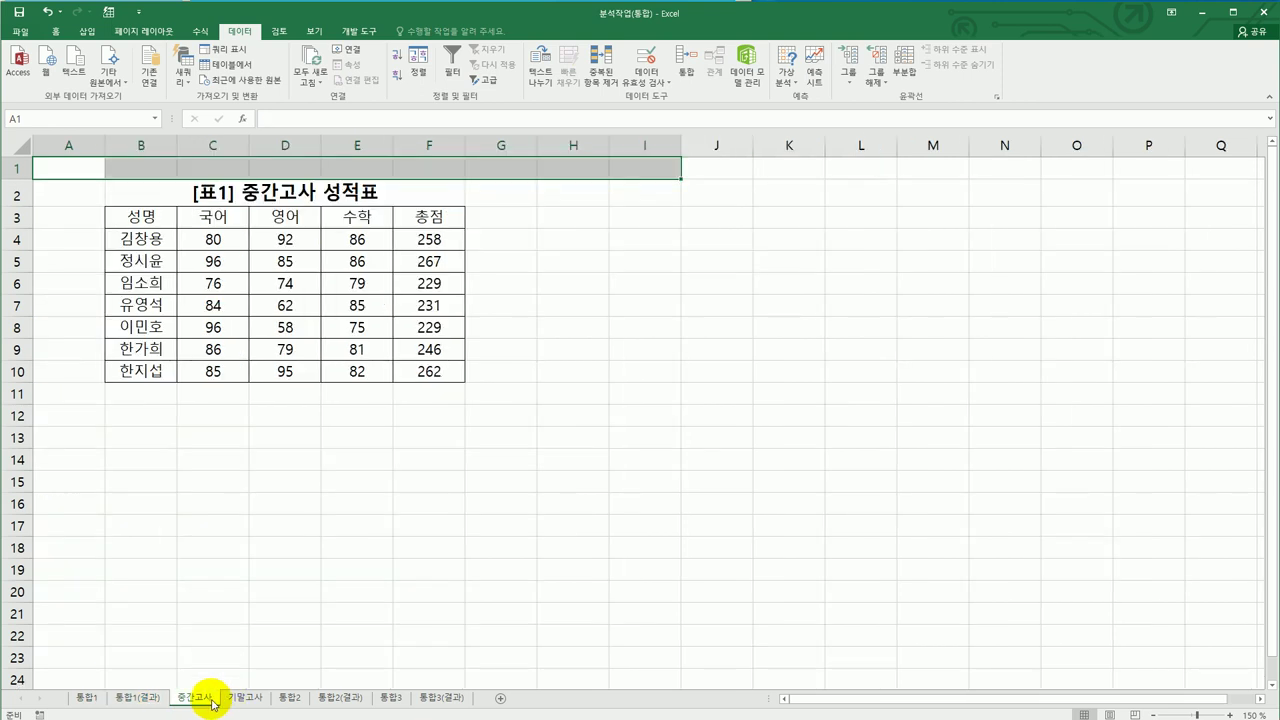
{"action": "left_click", "coordinate": [286, 656]}
{"action": "left_click", "coordinate": [256, 699]}
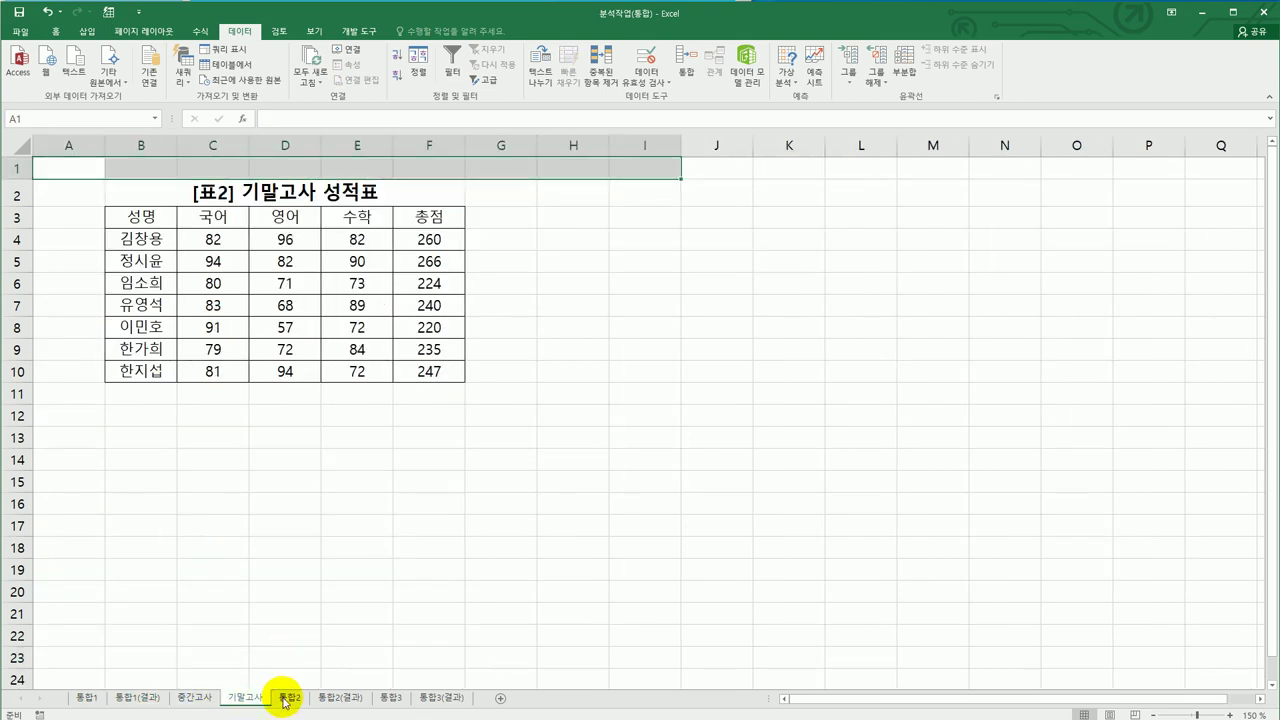
{"action": "left_click", "coordinate": [289, 697]}
{"action": "left_click", "coordinate": [447, 601]}
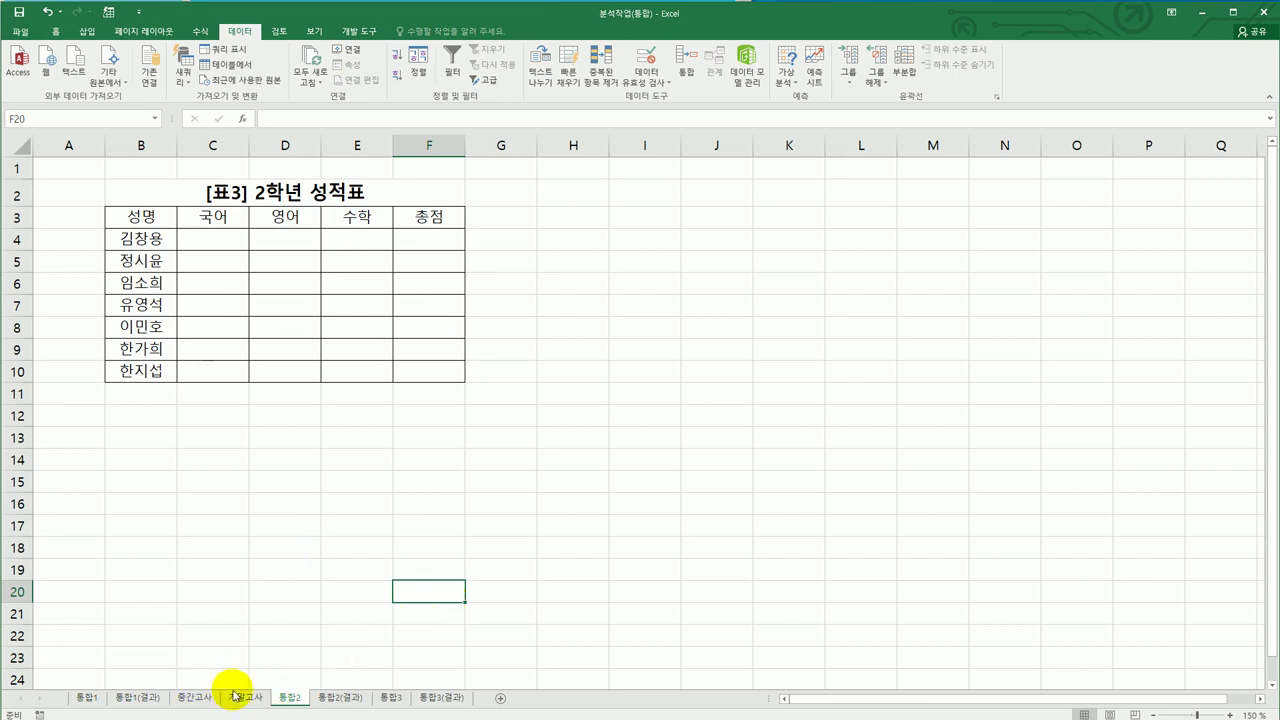
{"action": "left_click", "coordinate": [197, 245]}
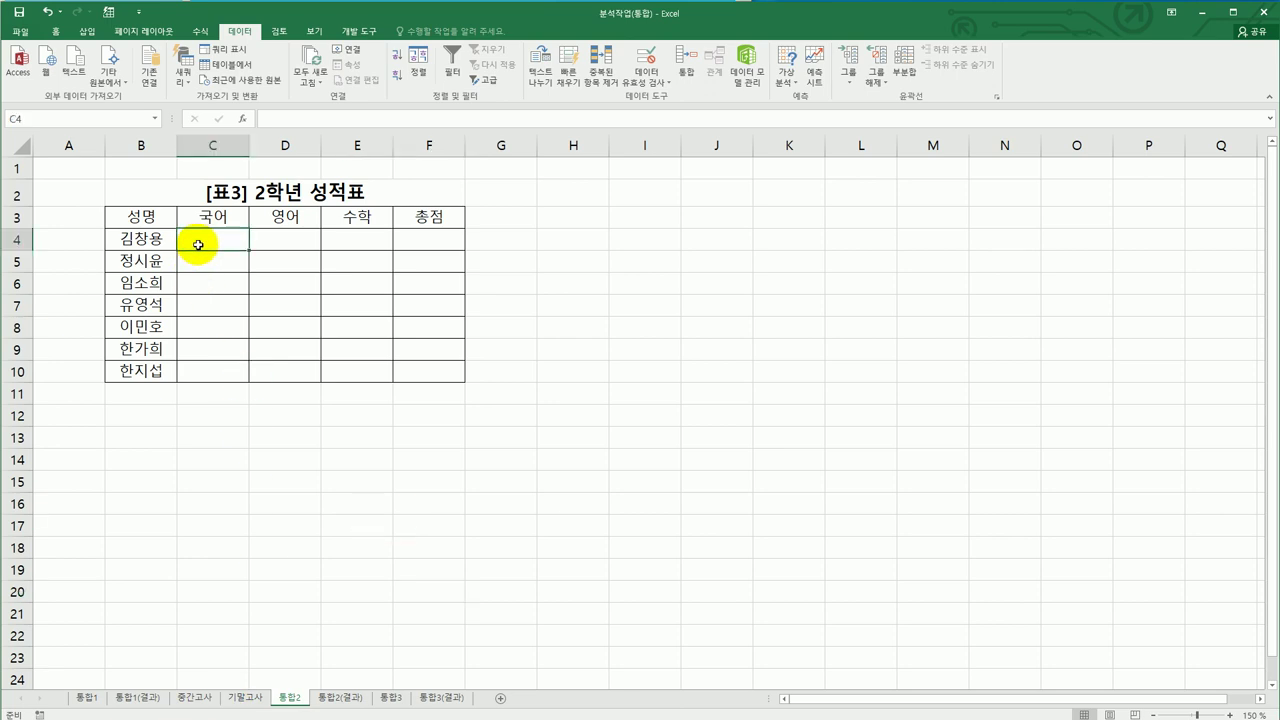
- Switch to the textbook document and read the 출제유형 2 instructions for the 통합2 and 통합3 sheets
{"action": "key", "text": "alt+Tab"}
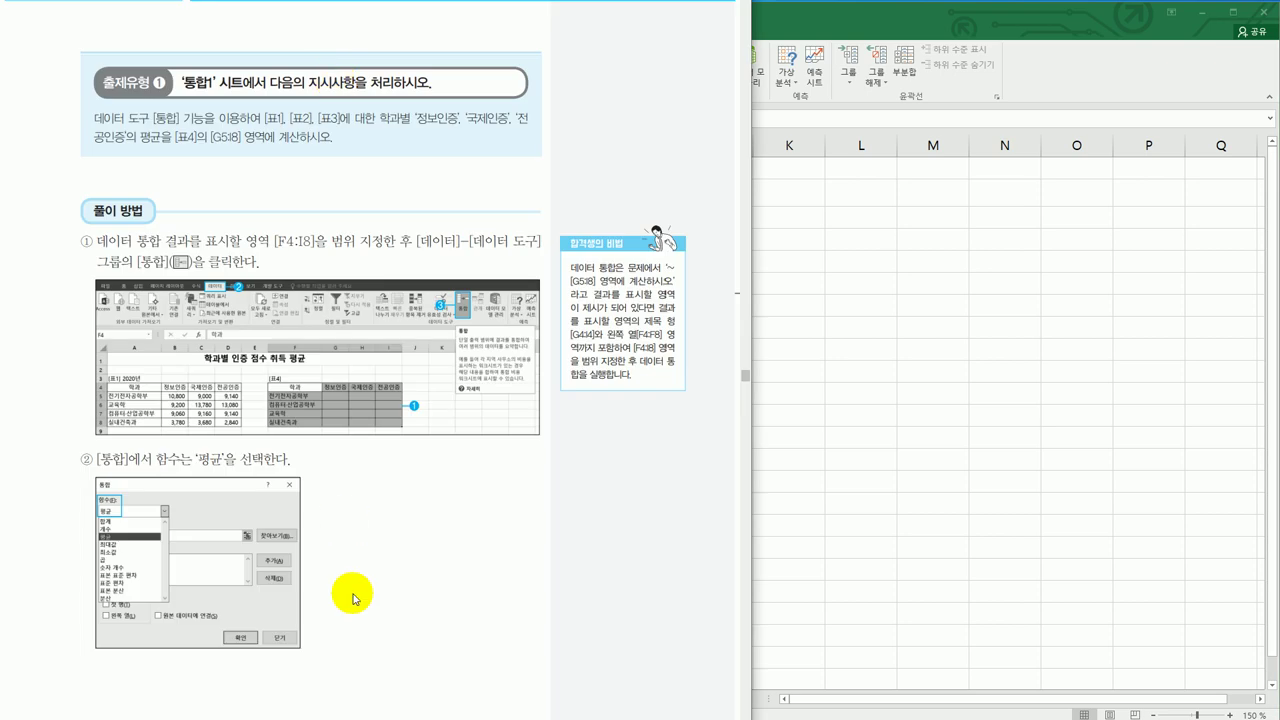
{"action": "scroll", "coordinate": [351, 594], "scroll_direction": "down", "scroll_amount": 10}
{"action": "scroll", "coordinate": [355, 640], "scroll_direction": "down", "scroll_amount": 15}
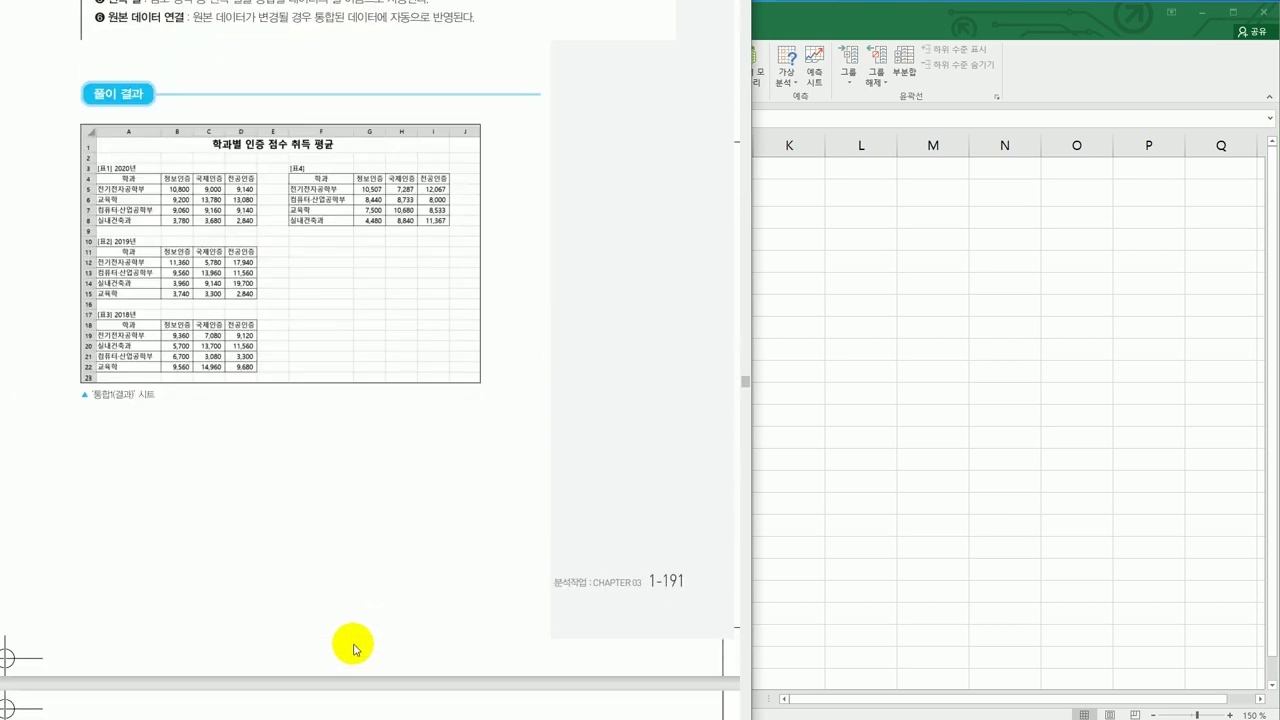
{"action": "scroll", "coordinate": [370, 360], "scroll_direction": "left", "scroll_amount": 10}
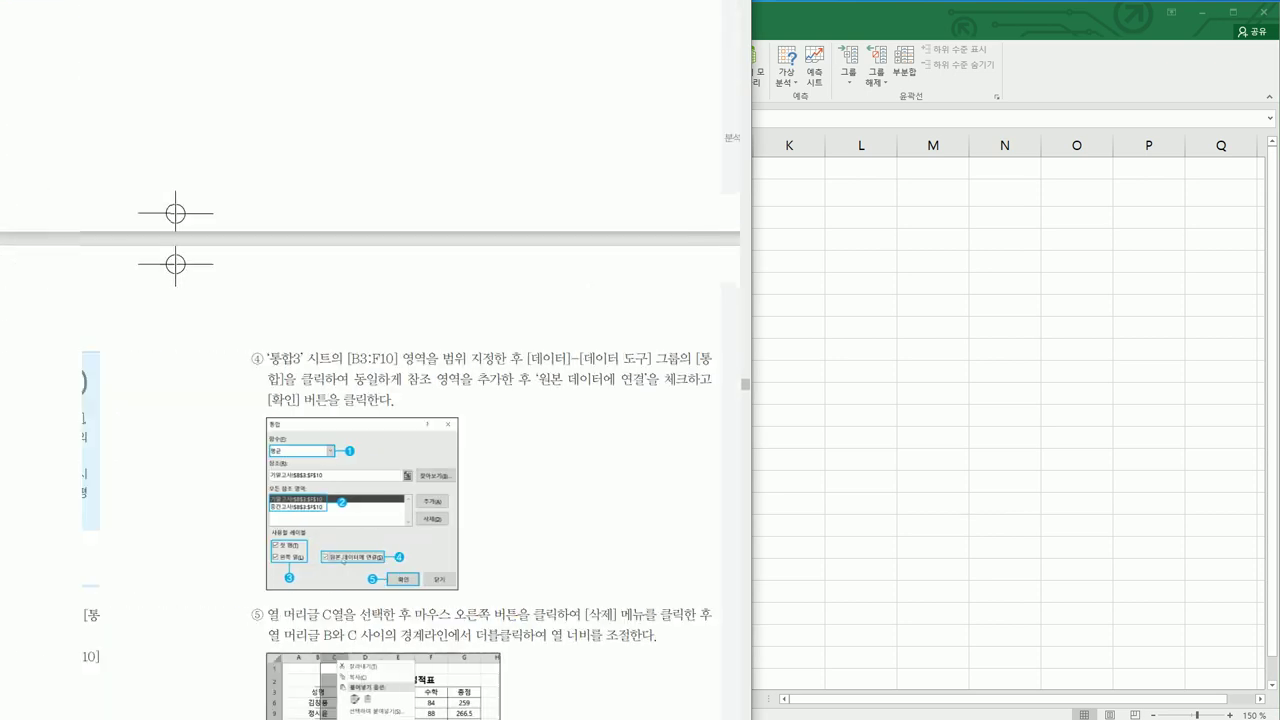
{"action": "scroll", "coordinate": [370, 450], "scroll_direction": "left", "scroll_amount": 3}
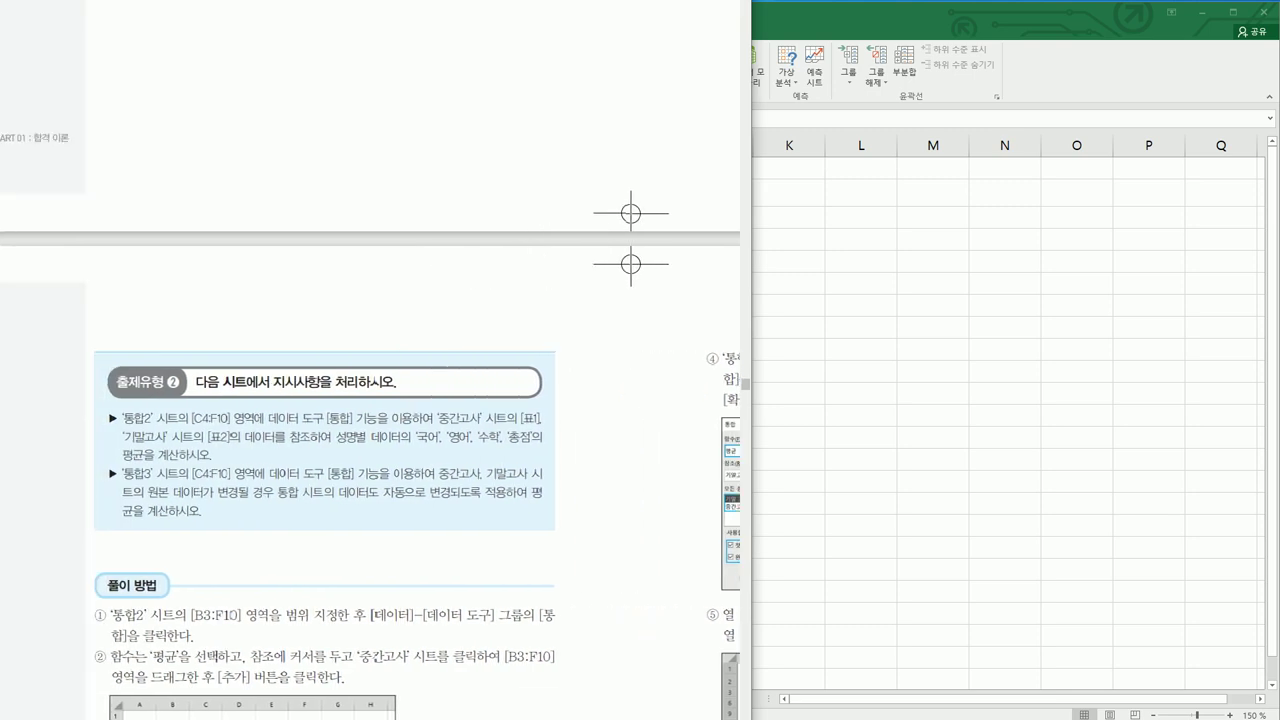
{"action": "scroll", "coordinate": [370, 450], "scroll_direction": "down", "scroll_amount": 5}
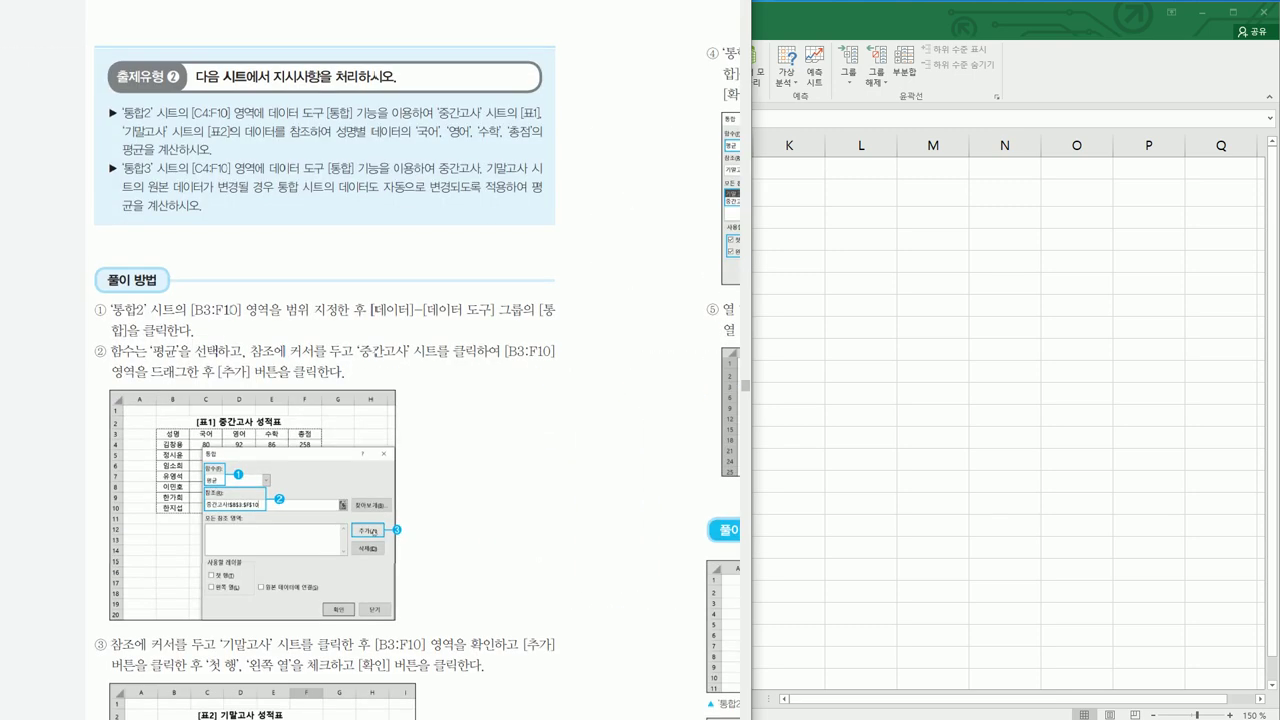
{"action": "scroll", "coordinate": [370, 360], "scroll_direction": "left", "scroll_amount": 3}
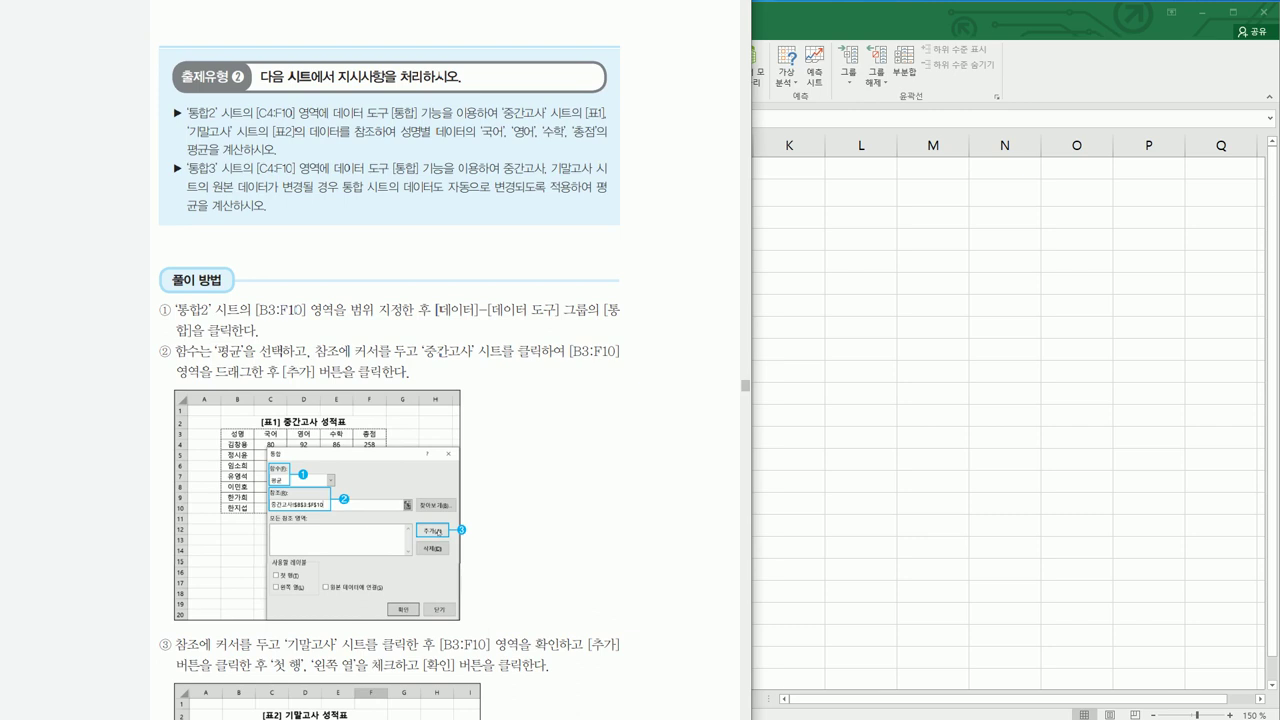
- Reread the 출제유형 2 instructions in the textbook document and return to the 통합2 sheet in Excel
{"action": "scroll", "coordinate": [390, 370], "scroll_direction": "down", "scroll_amount": 2}
{"action": "scroll", "coordinate": [321, 603], "scroll_direction": "up", "scroll_amount": 2}
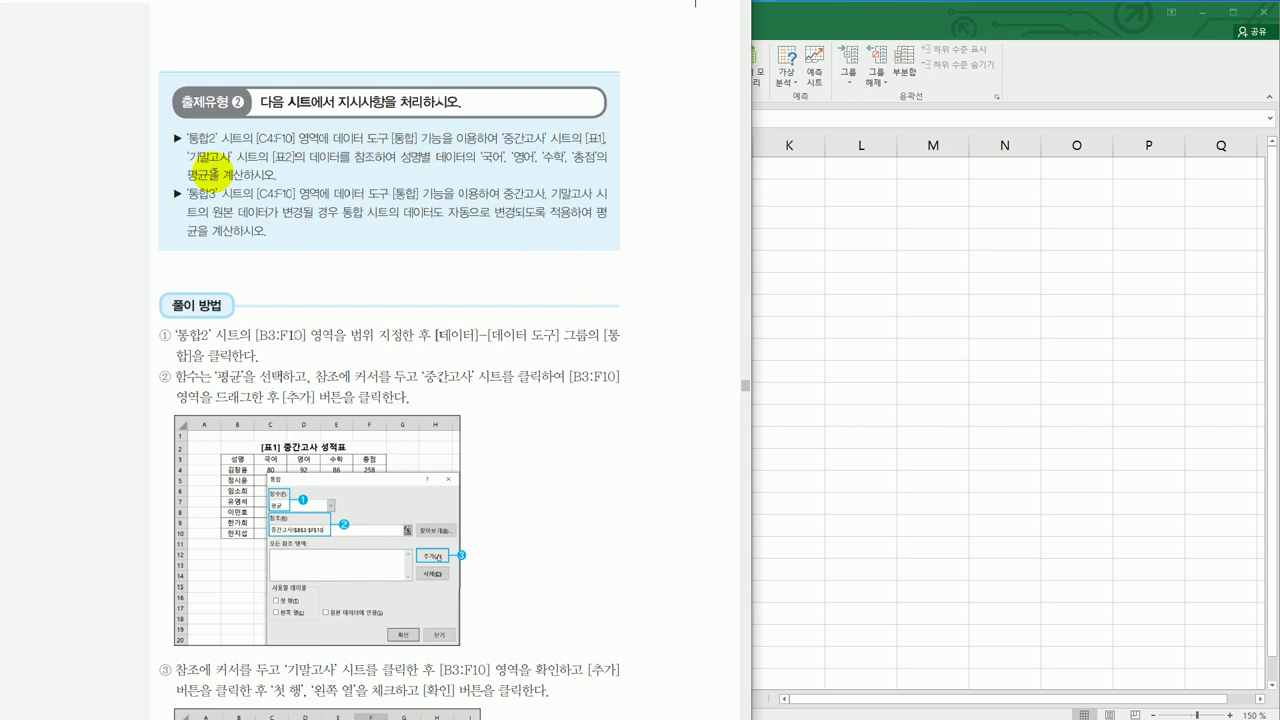
{"action": "left_click", "coordinate": [984, 335]}
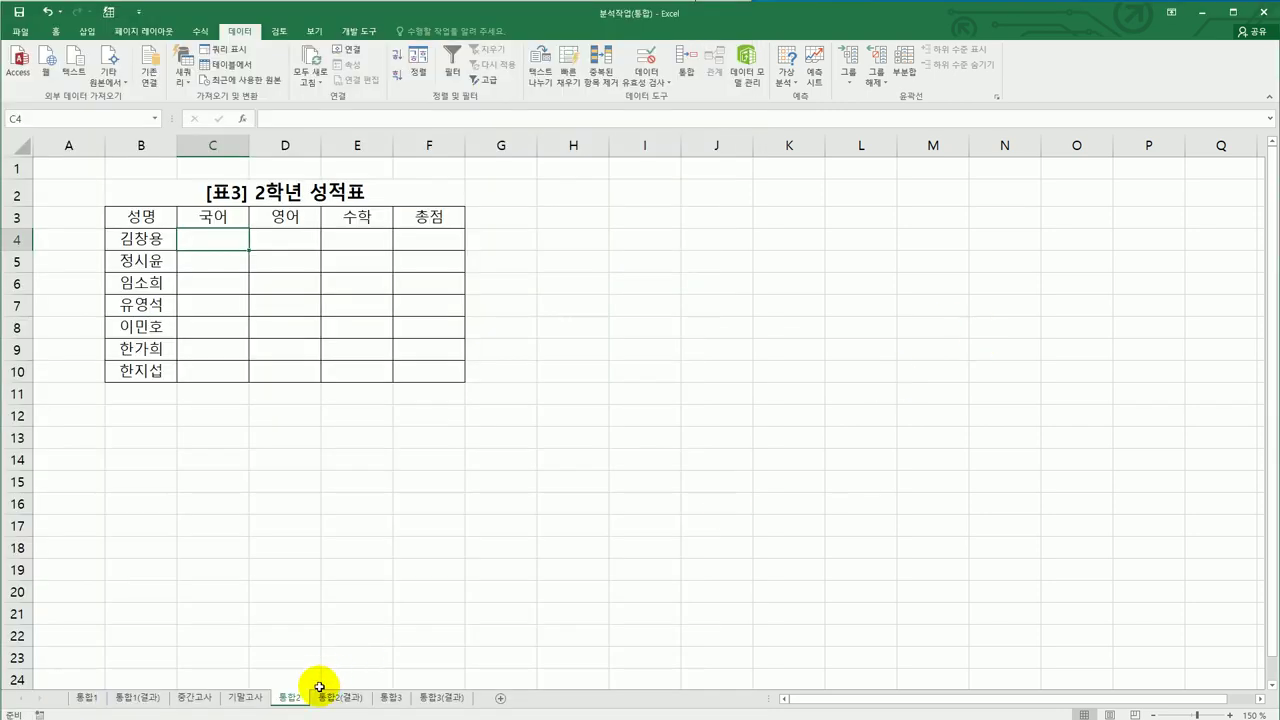
- Examine the name and subject labels of [표3] on 통합2 against the 중간고사 and 기말고사 score tables
{"action": "left_click_drag", "start_coordinate": [138, 240], "coordinate": [134, 368]}
{"action": "left_click_drag", "start_coordinate": [208, 224], "coordinate": [423, 218]}
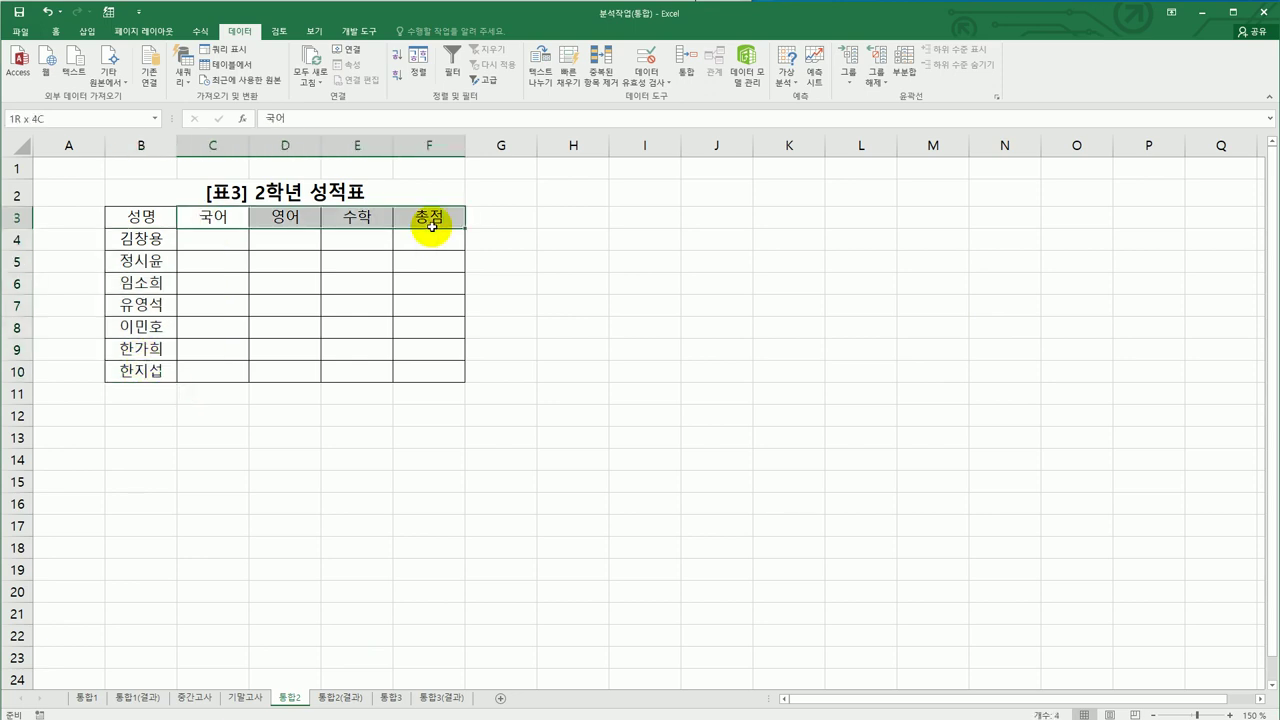
{"action": "left_click", "coordinate": [194, 697]}
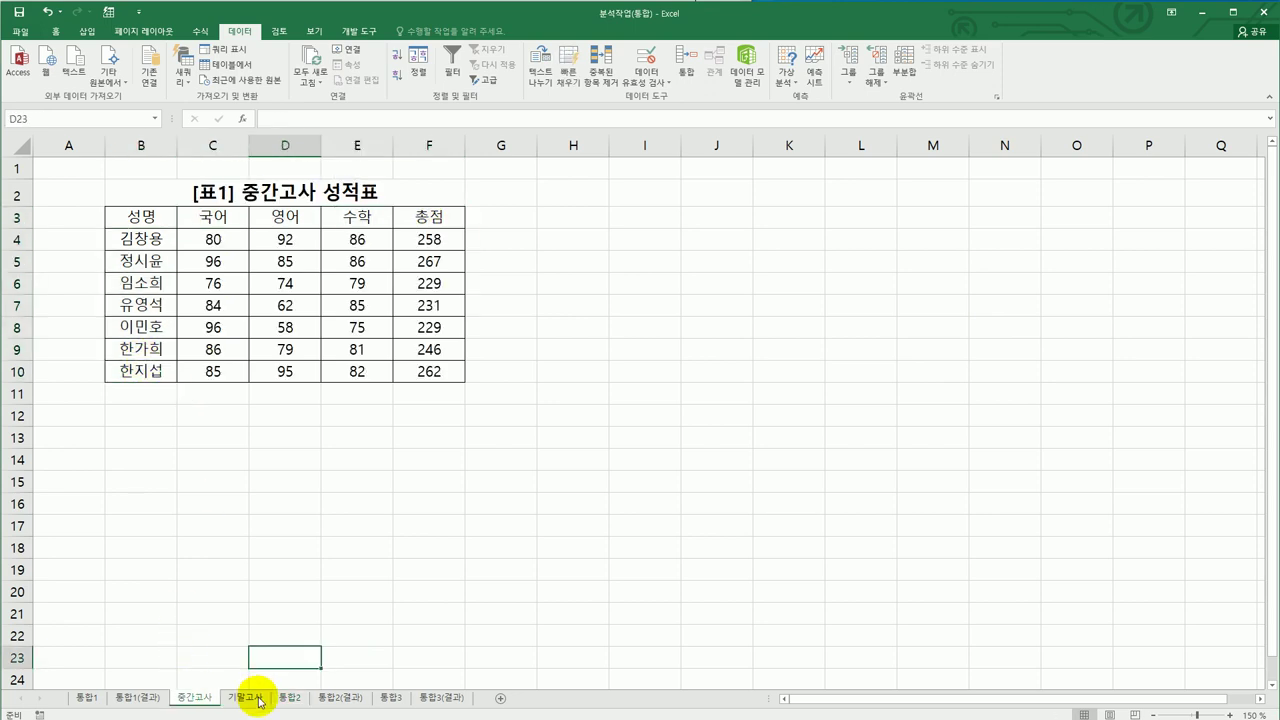
{"action": "left_click", "coordinate": [250, 697]}
{"action": "left_click", "coordinate": [289, 697]}
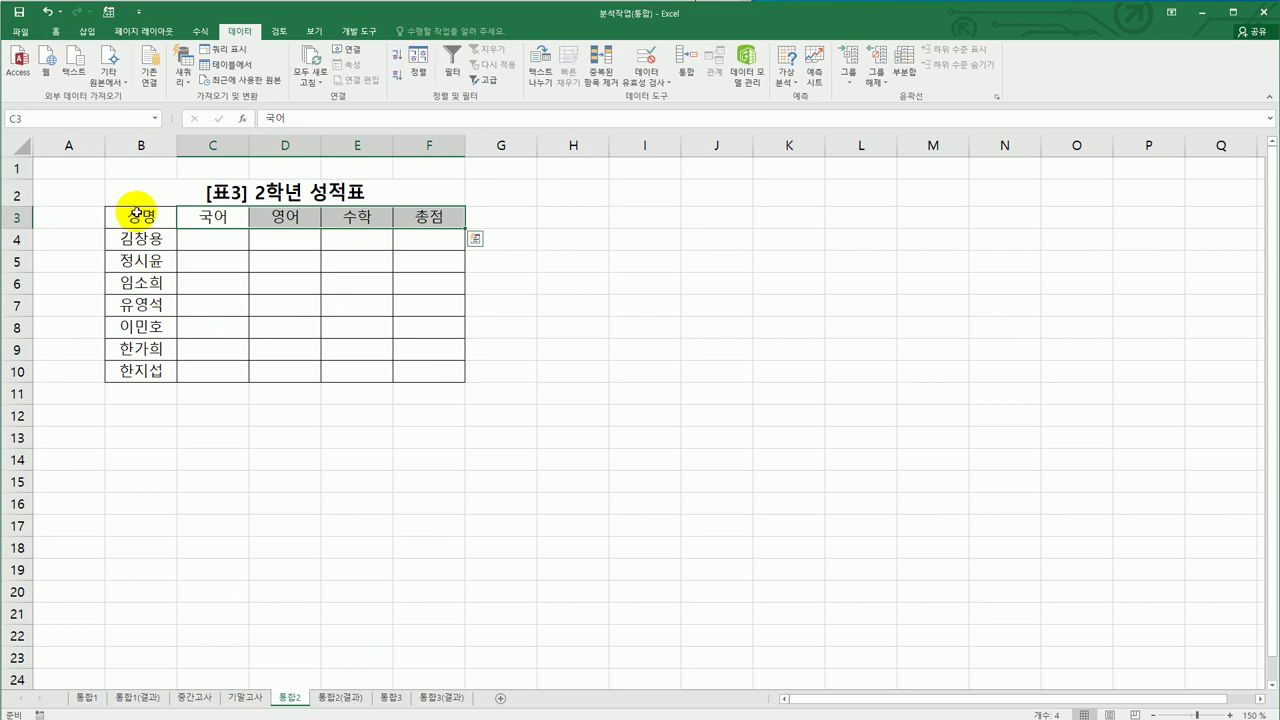
{"action": "left_click_drag", "start_coordinate": [128, 208], "coordinate": [429, 217]}
{"action": "left_click_drag", "start_coordinate": [213, 247], "coordinate": [420, 360]}
{"action": "left_click_drag", "start_coordinate": [149, 209], "coordinate": [400, 212]}
{"action": "left_click_drag", "start_coordinate": [146, 220], "coordinate": [150, 371]}
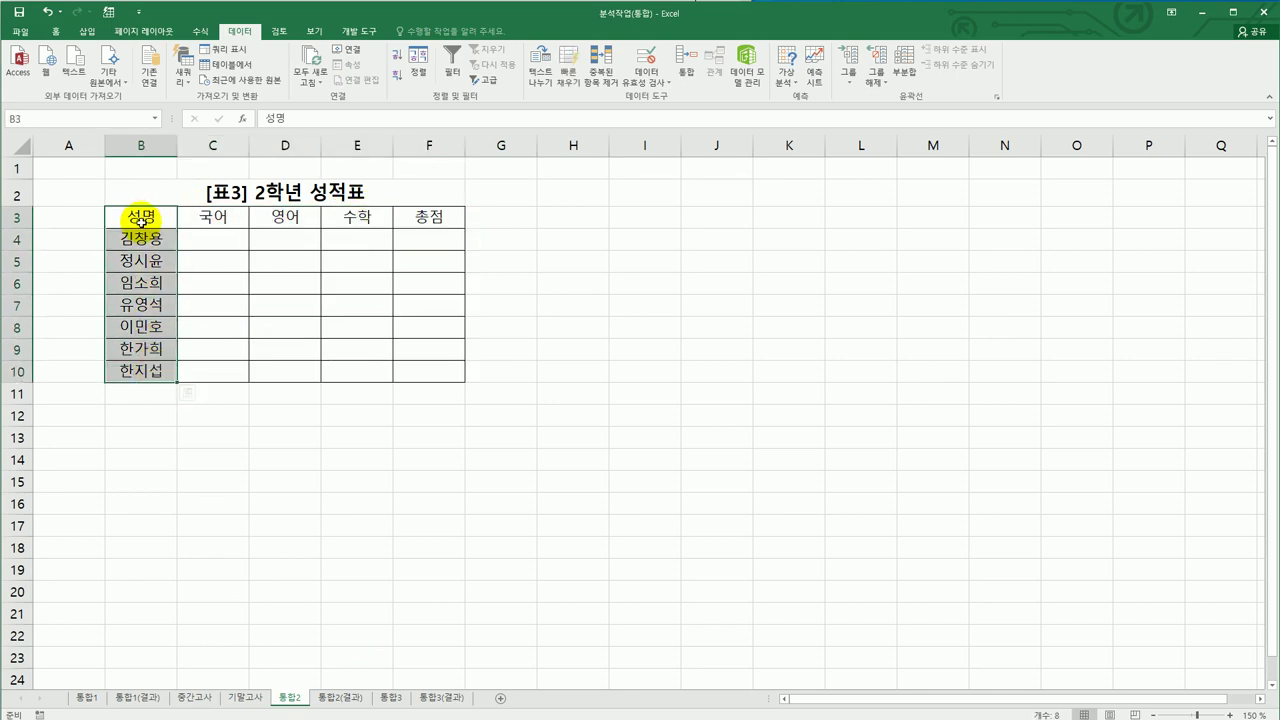
- Start a consolidation into B3:F10 on the 통합2 sheet with the 평균 function and add 중간고사!$B$3:$F$10 as a reference
{"action": "left_click_drag", "start_coordinate": [141, 217], "coordinate": [416, 371]}
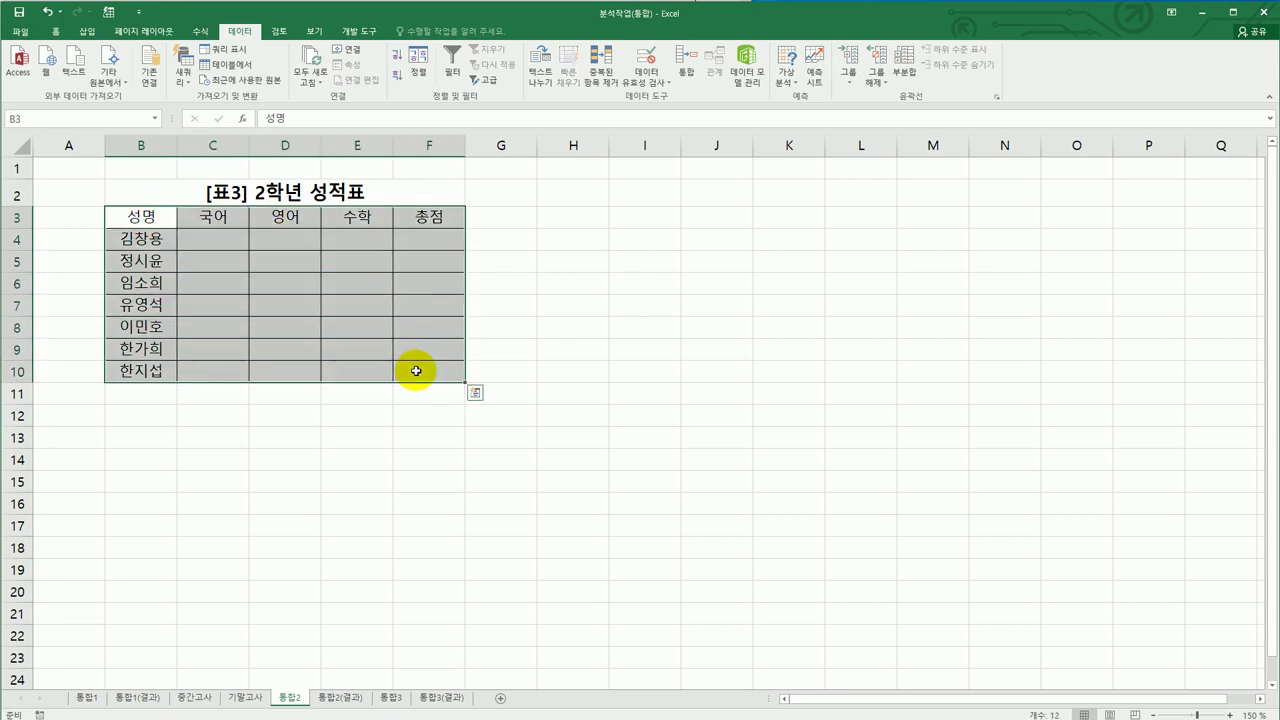
{"action": "left_click", "coordinate": [686, 62]}
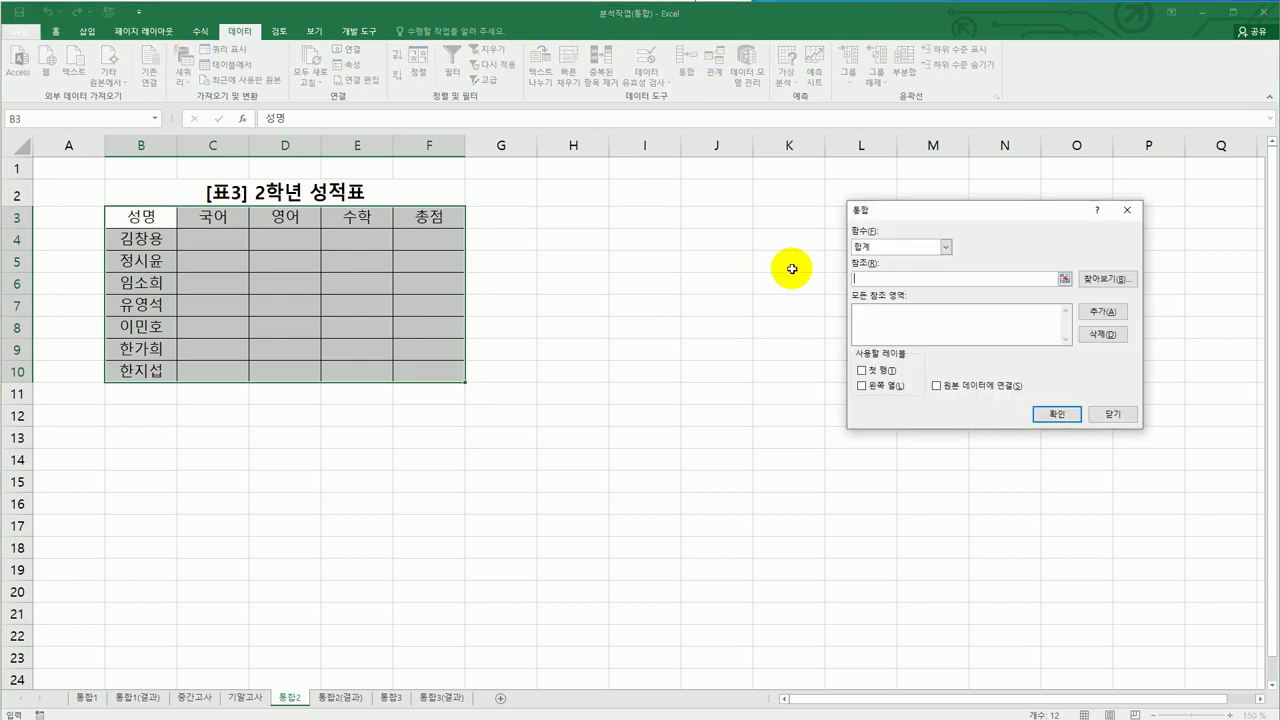
{"action": "left_click", "coordinate": [890, 246]}
{"action": "left_click", "coordinate": [891, 282]}
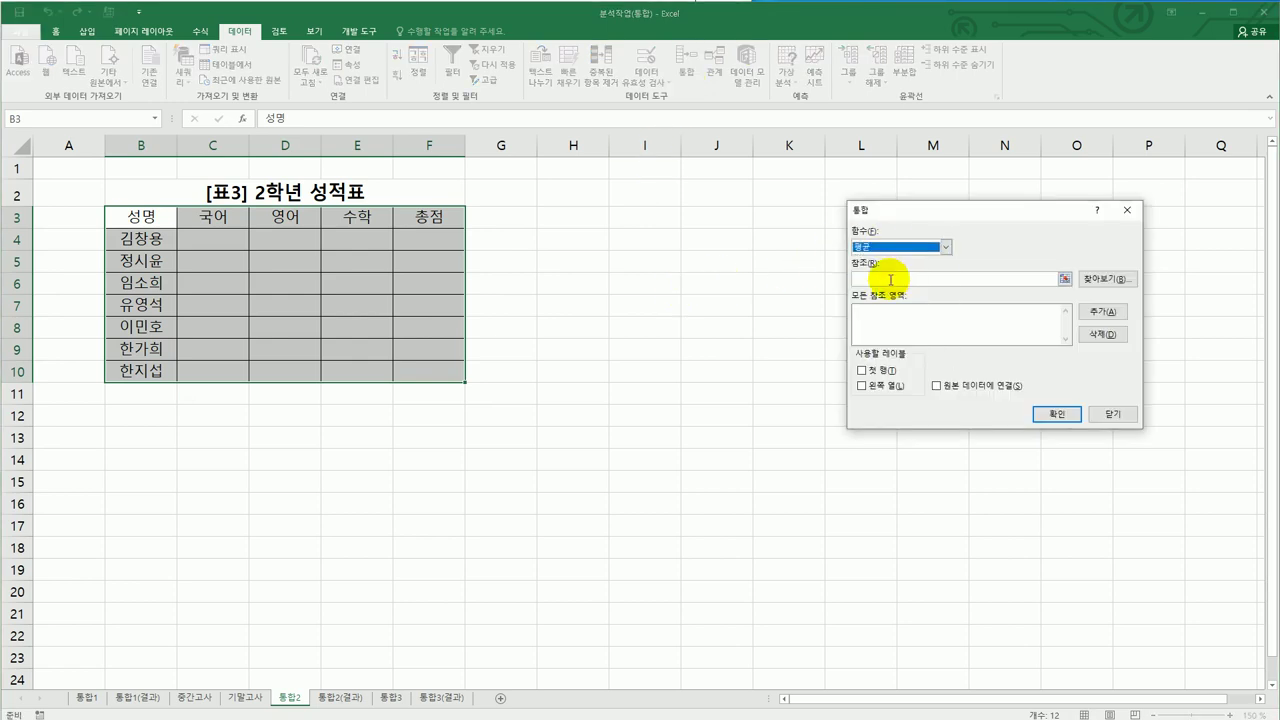
{"action": "left_click", "coordinate": [196, 697]}
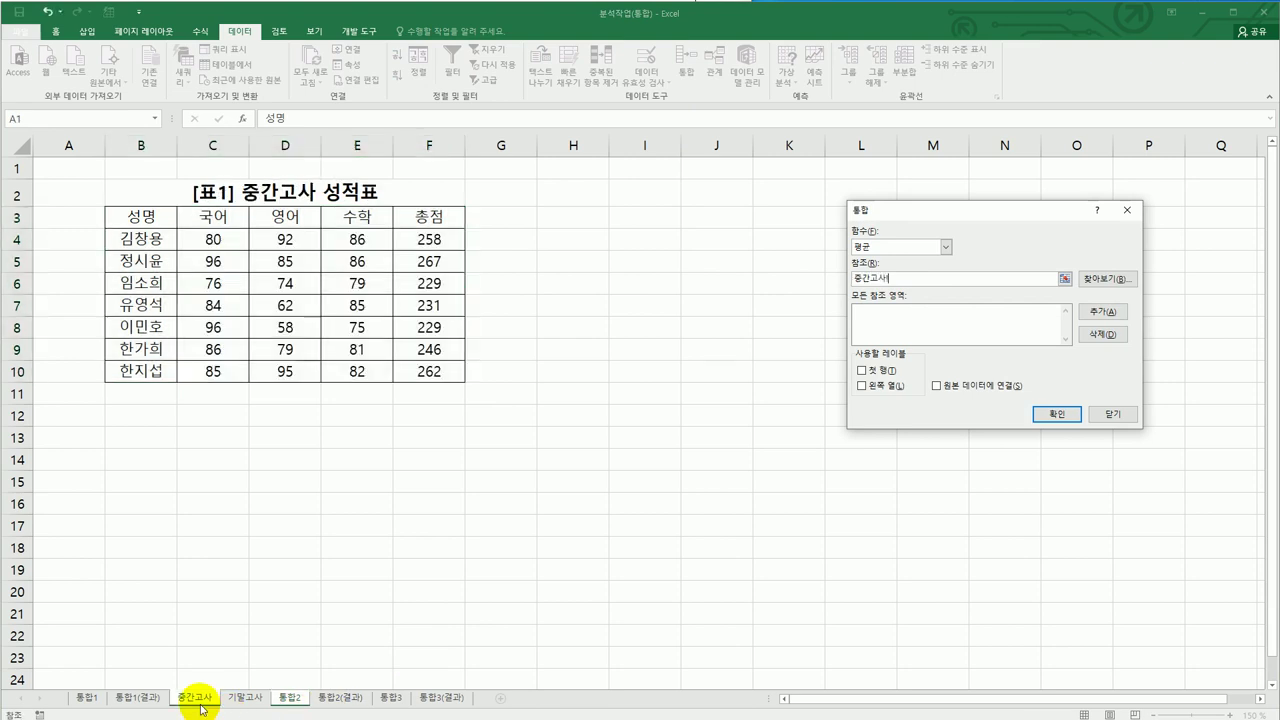
{"action": "left_click_drag", "start_coordinate": [155, 226], "coordinate": [315, 248]}
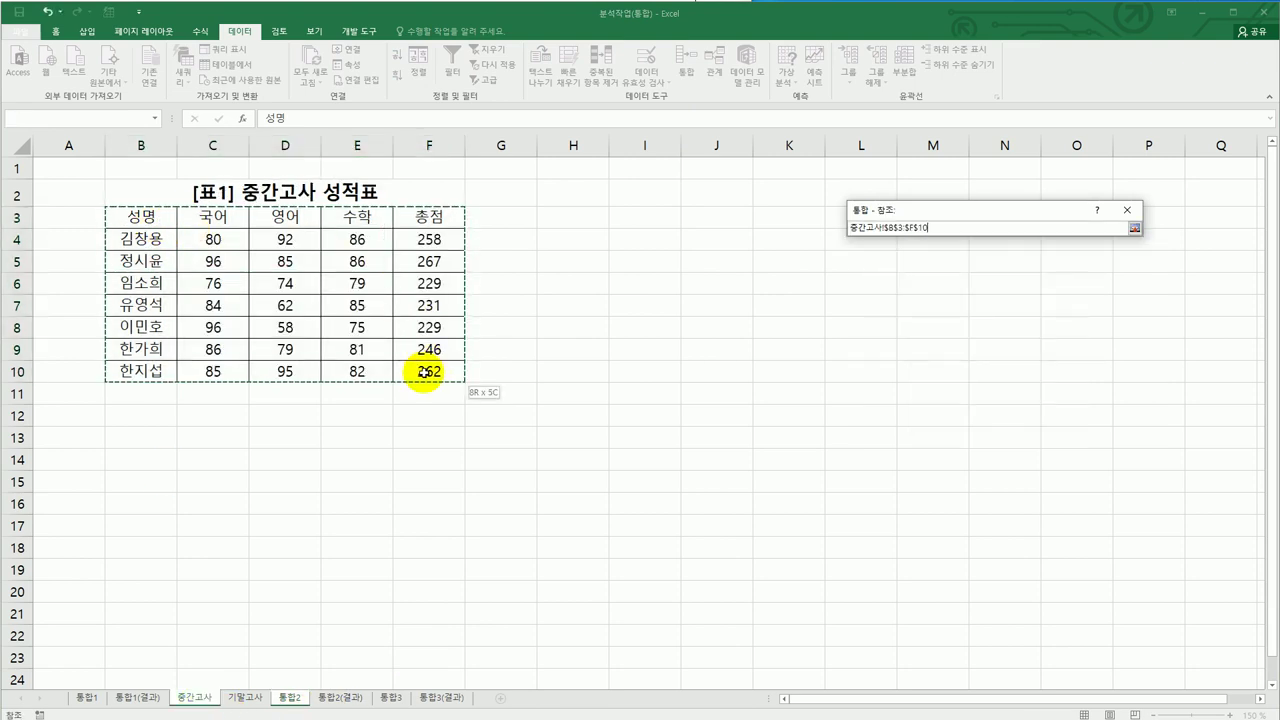
{"action": "left_click_drag", "start_coordinate": [425, 371], "coordinate": [425, 371]}
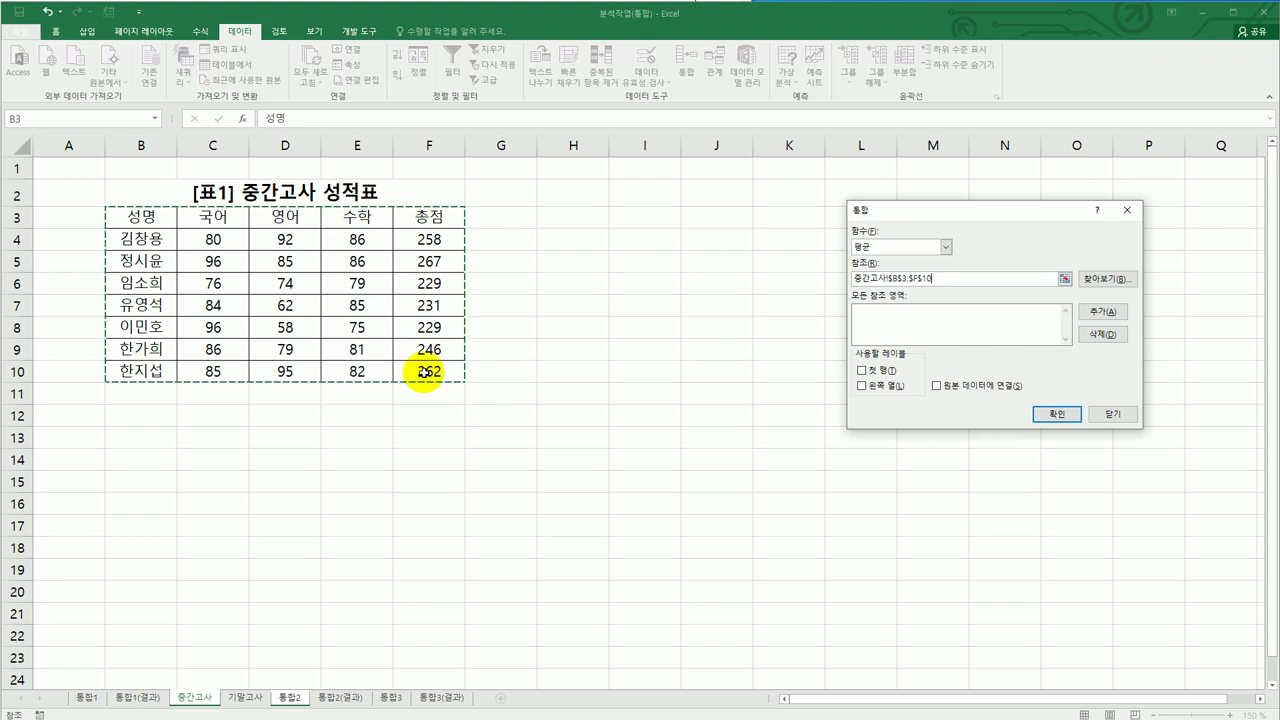
{"action": "left_click", "coordinate": [1100, 312]}
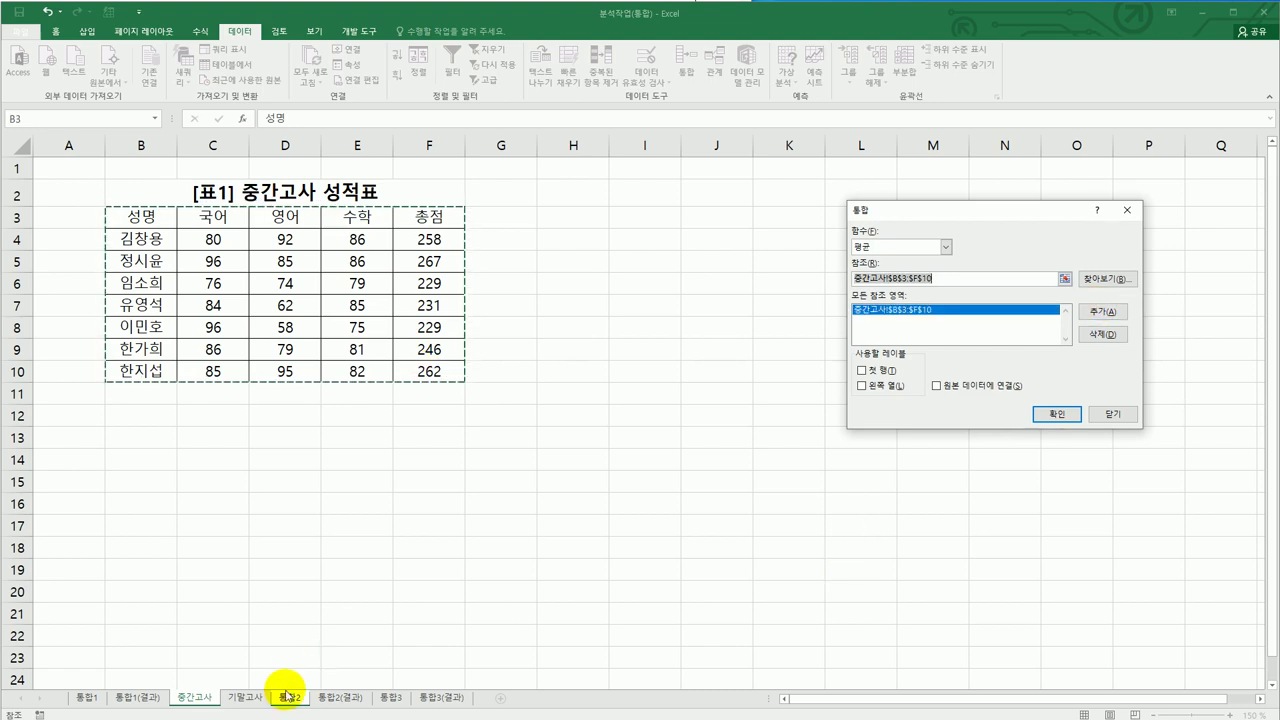
- Add 기말고사!$B$3:$F$10 as a reference and run the consolidation with the 첫 행 and 왼쪽 열 labels
{"action": "left_click", "coordinate": [248, 696]}
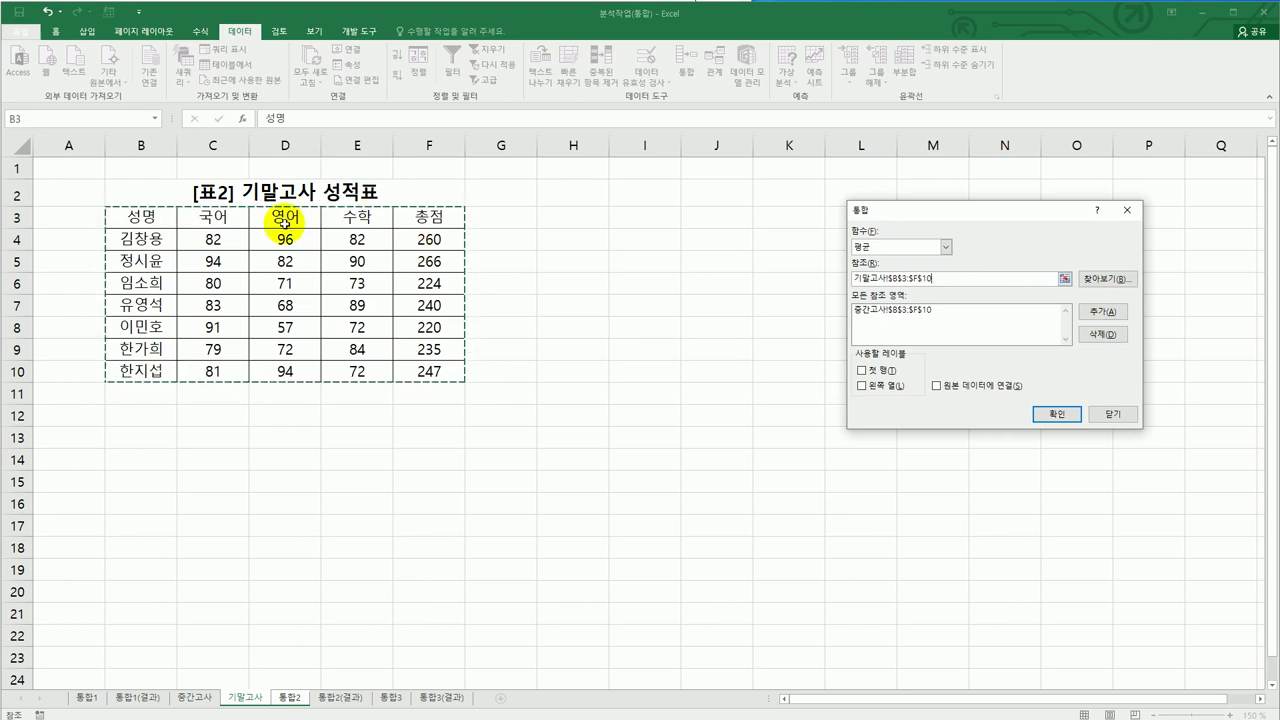
{"action": "left_click", "coordinate": [1104, 313]}
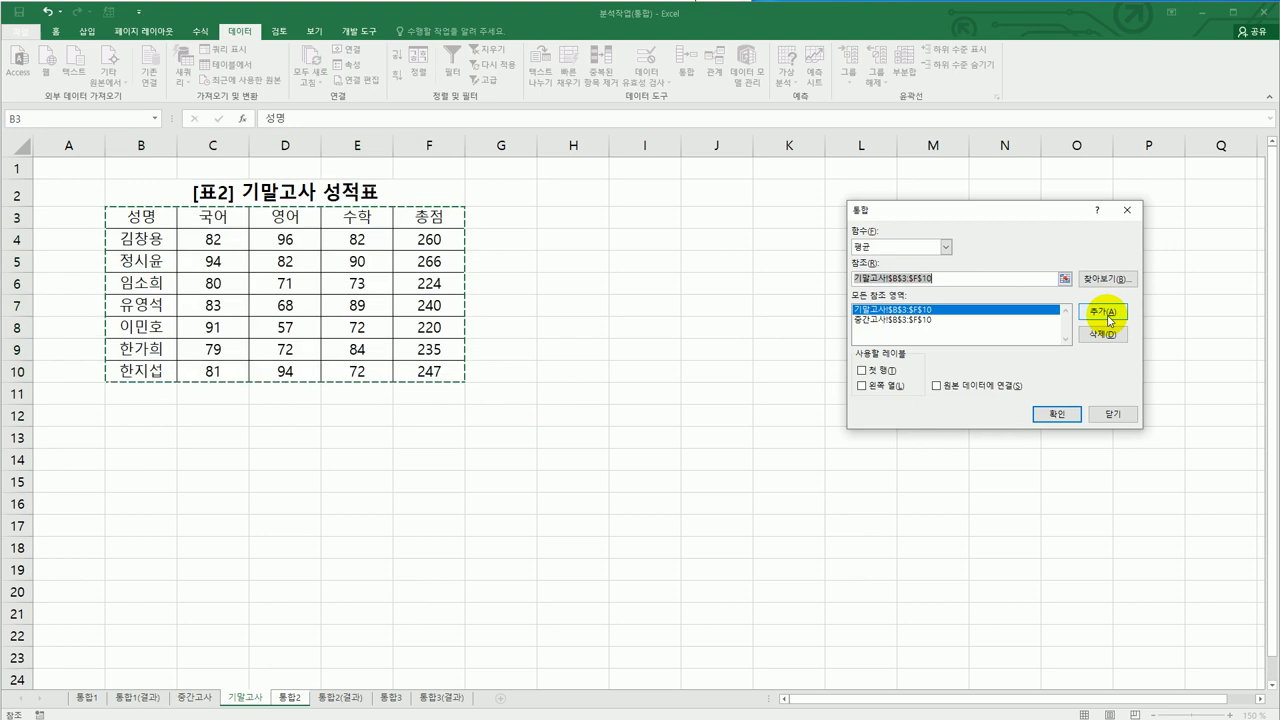
{"action": "left_click", "coordinate": [878, 370]}
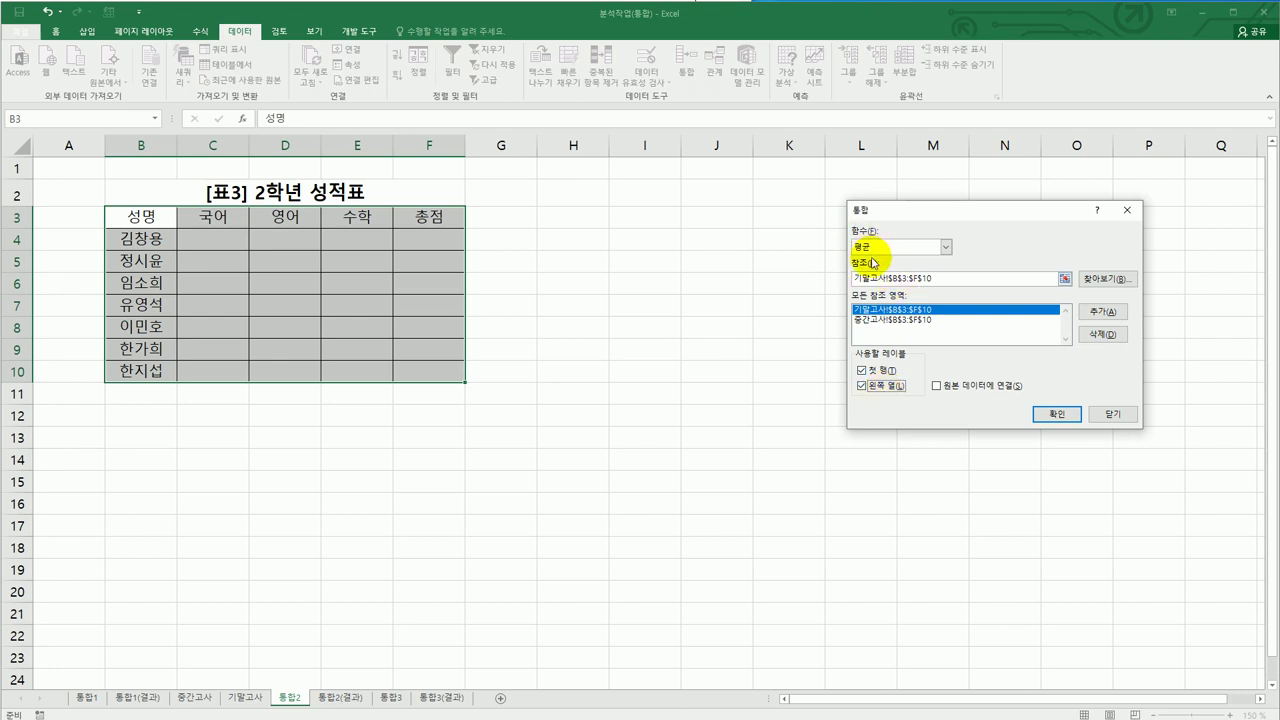
{"action": "left_click", "coordinate": [1055, 413]}
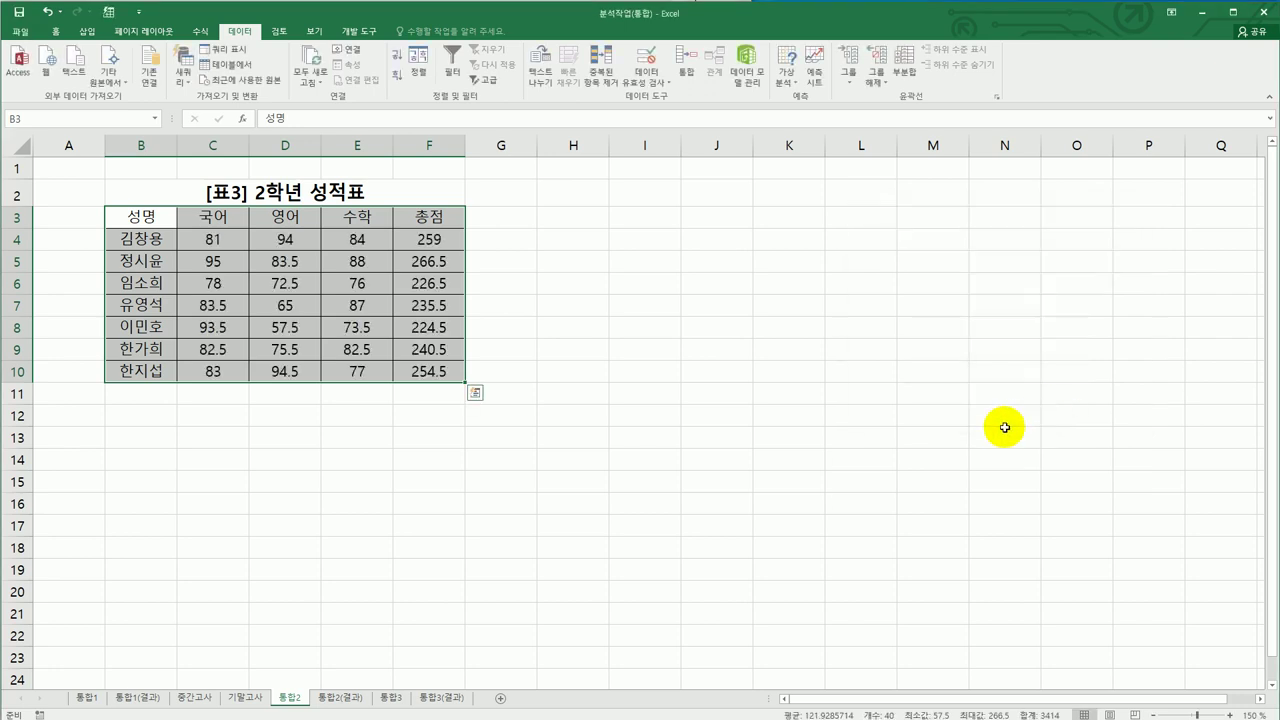
- Compare the consolidated averages in [표3] on the 통합2 sheet with the 통합2(결과) sheet
{"action": "left_click", "coordinate": [338, 706]}
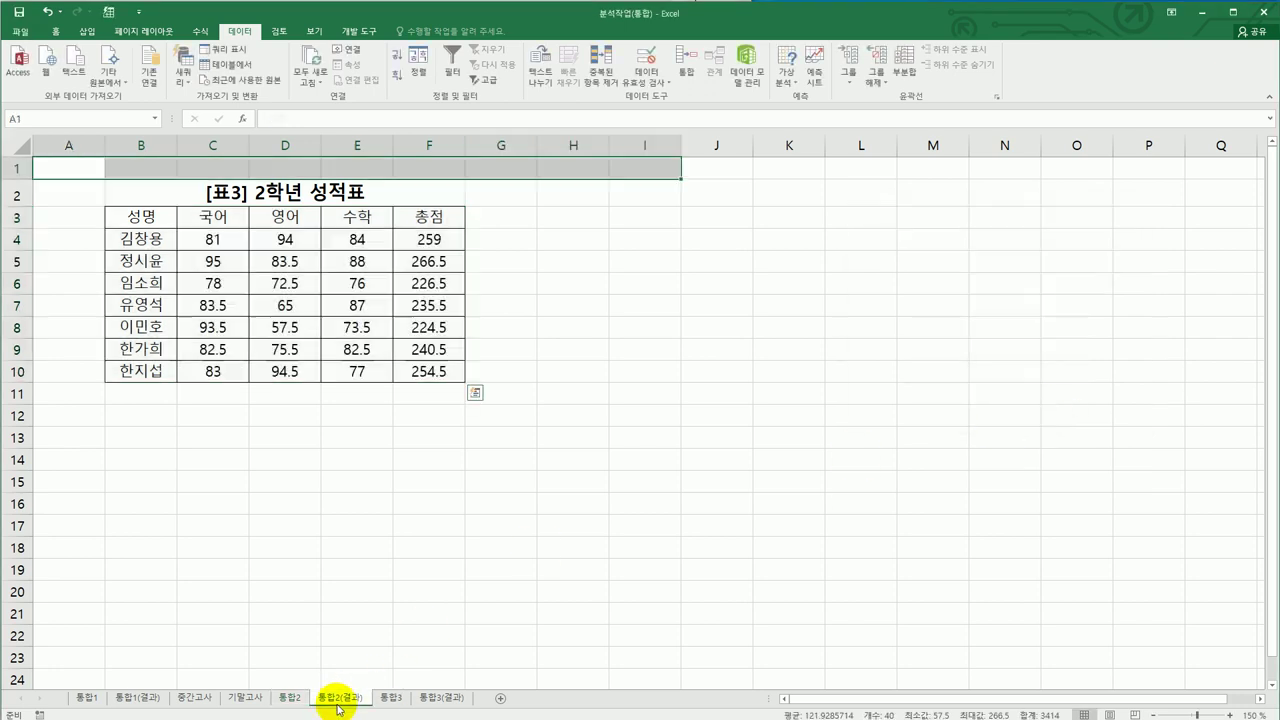
{"action": "left_click", "coordinate": [291, 703]}
{"action": "left_click", "coordinate": [335, 702]}
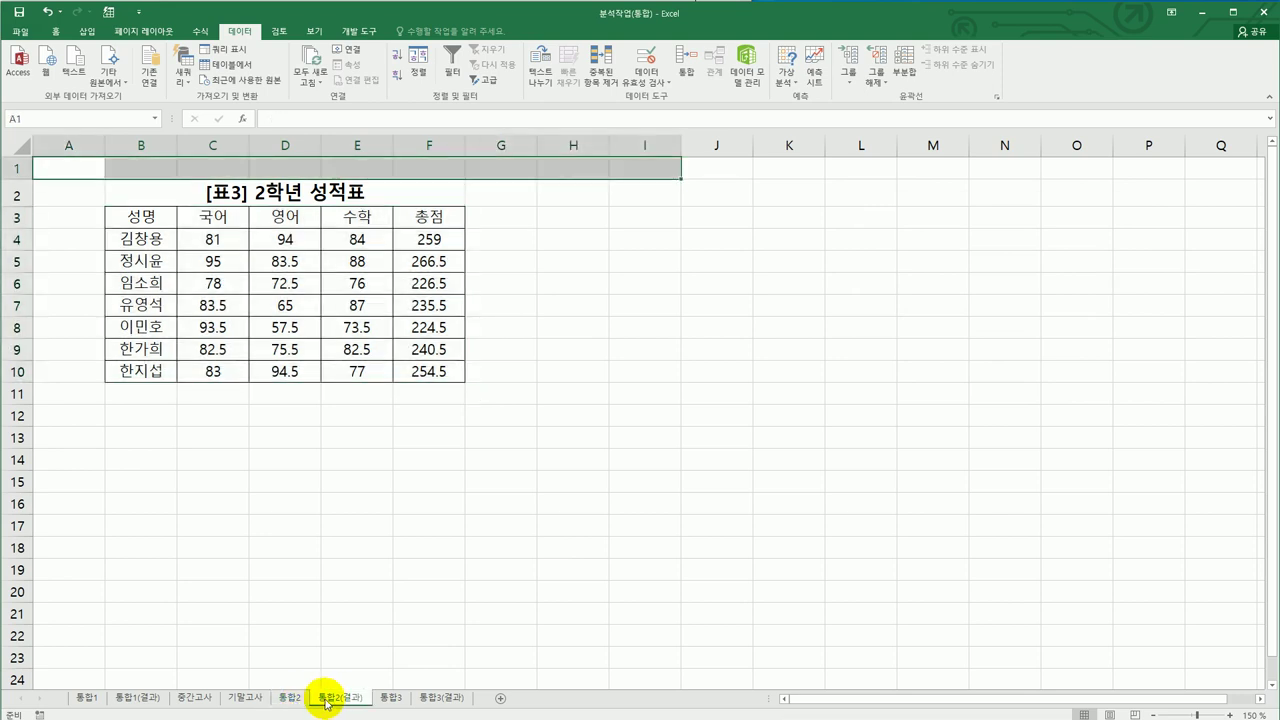
{"action": "left_click", "coordinate": [294, 703]}
{"action": "left_click", "coordinate": [340, 700]}
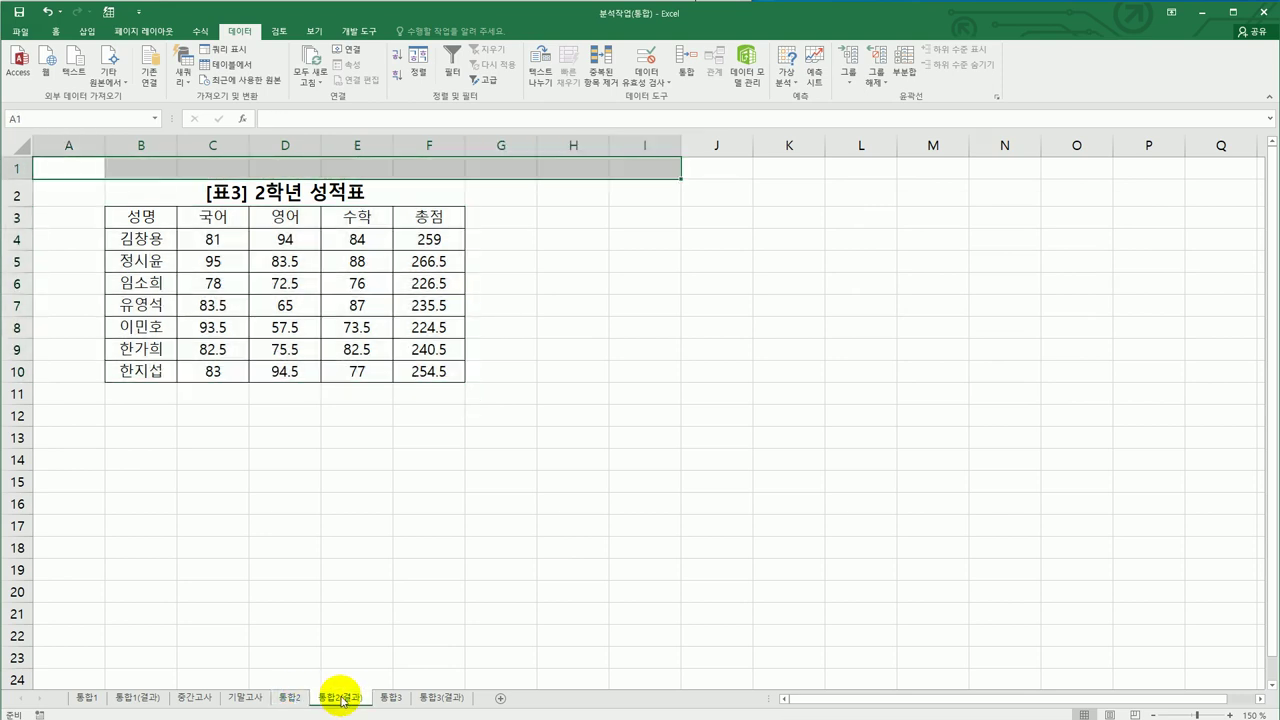
- Switch to the textbook document to reread the 통합3 instruction, and return to Excel on the 통합3 sheet
{"action": "key", "text": "alt+Tab"}
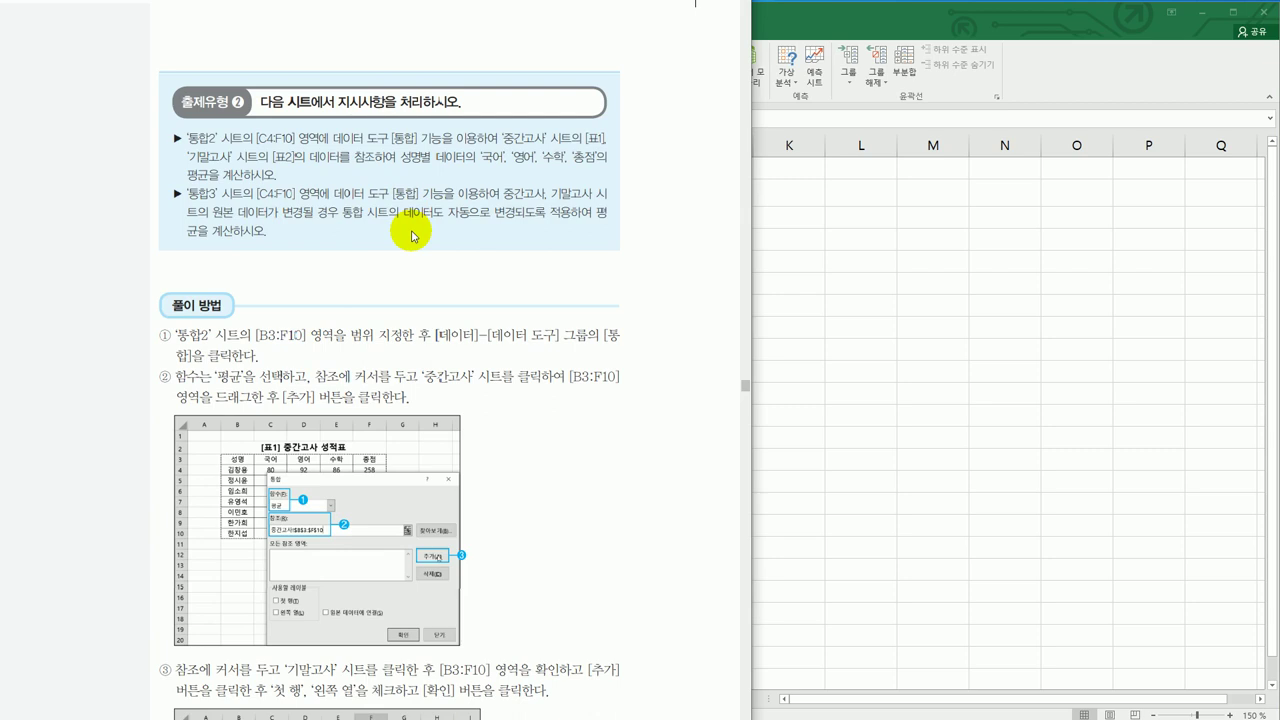
{"action": "left_click", "coordinate": [954, 363]}
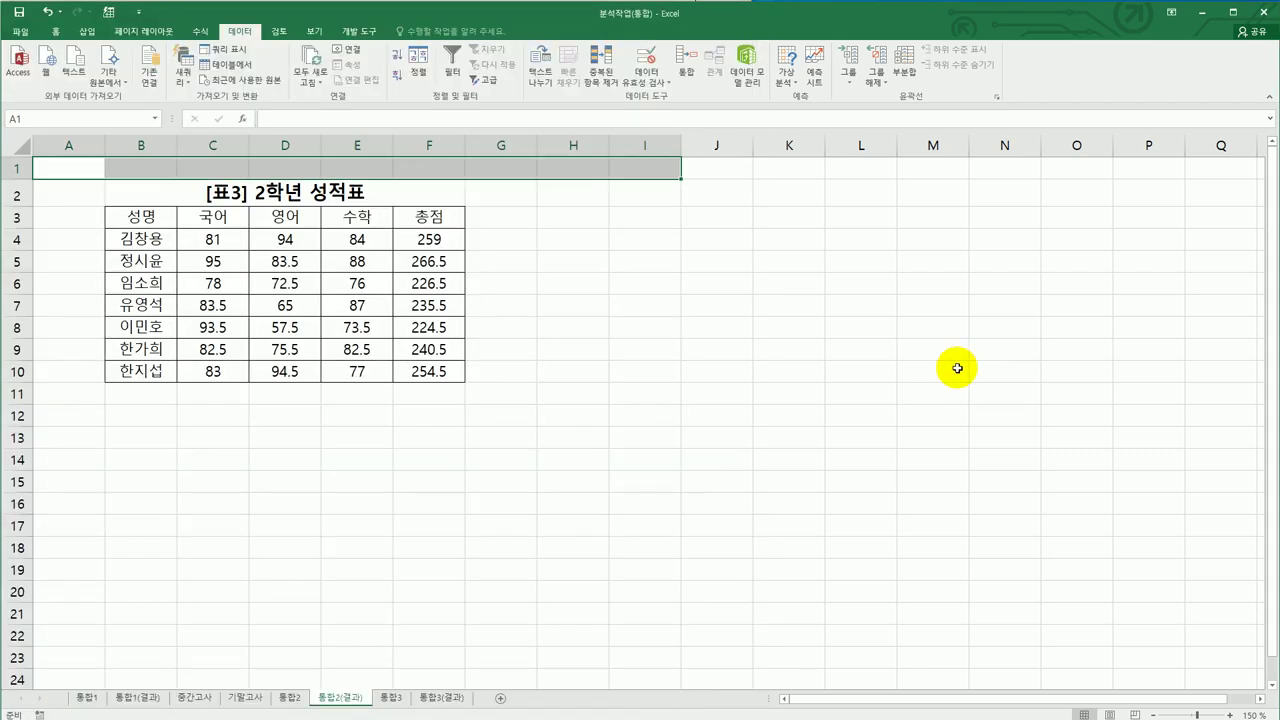
{"action": "left_click", "coordinate": [398, 695]}
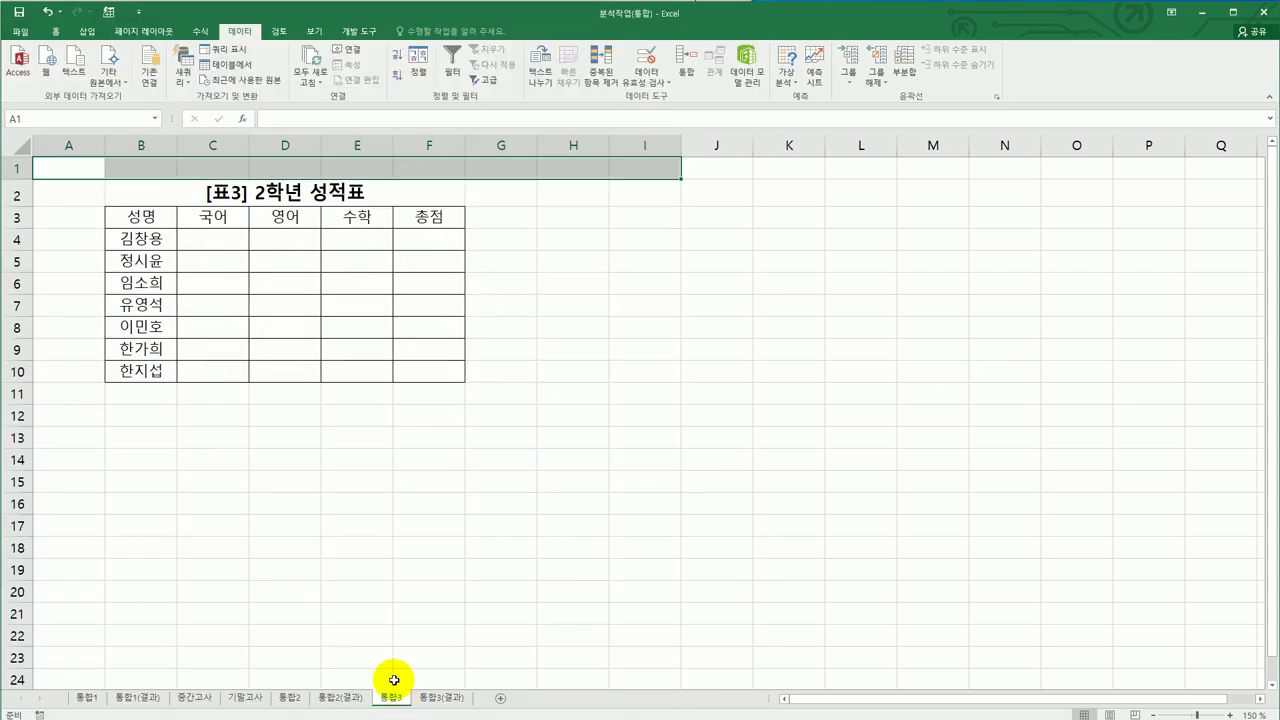
- Start a consolidation into B3:F10 on the 통합3 sheet with the 평균 function and add 중간고사!$B$3:$F$10 as a reference
{"action": "left_click_drag", "start_coordinate": [143, 217], "coordinate": [413, 369]}
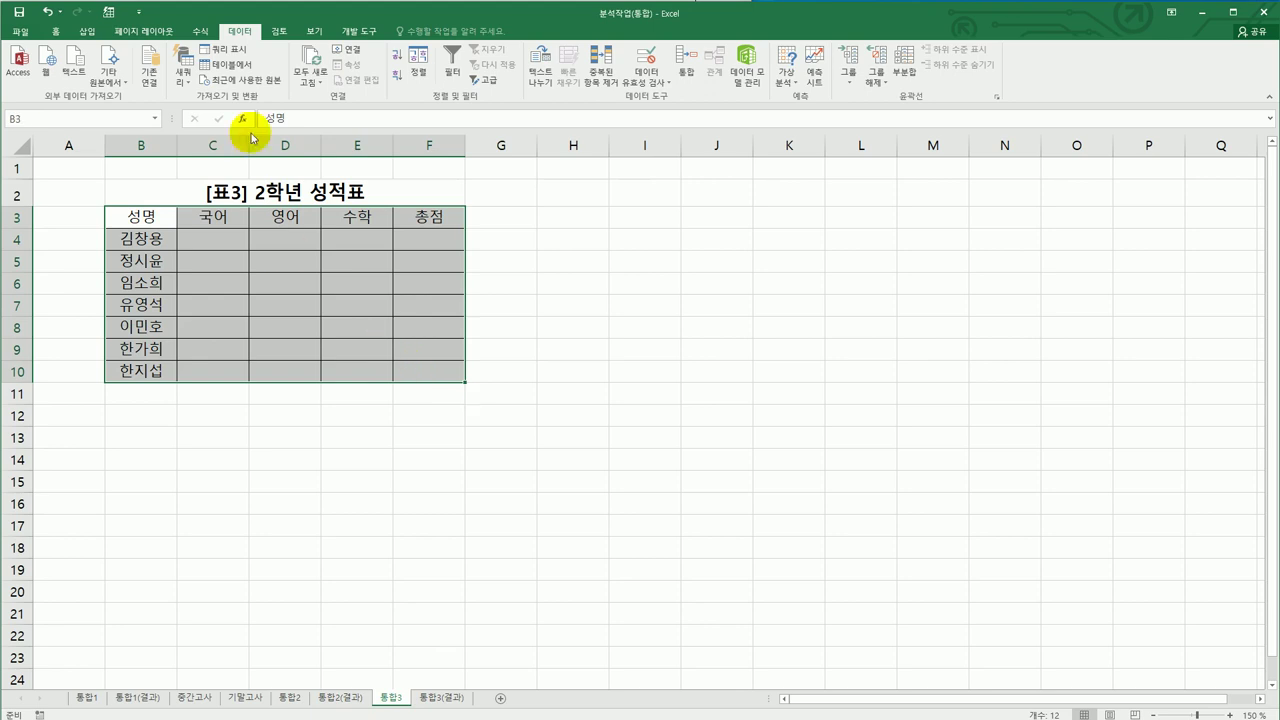
{"action": "left_click", "coordinate": [695, 90]}
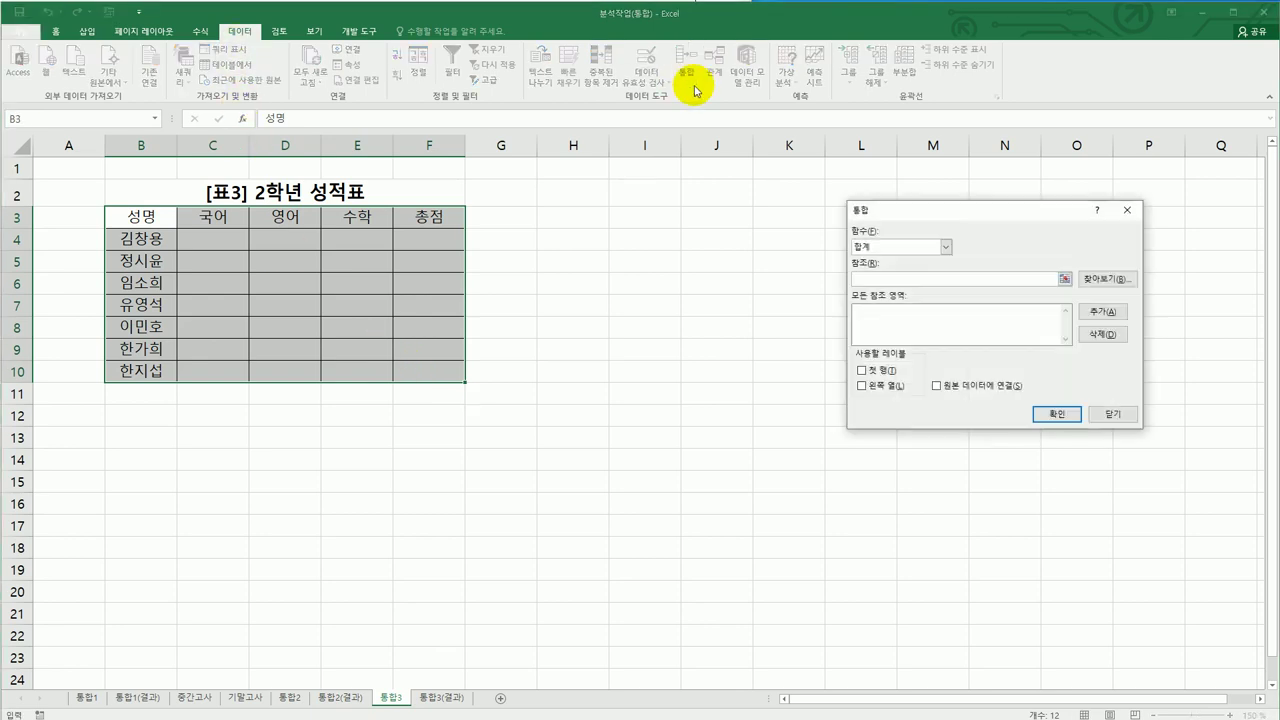
{"action": "left_click", "coordinate": [906, 248]}
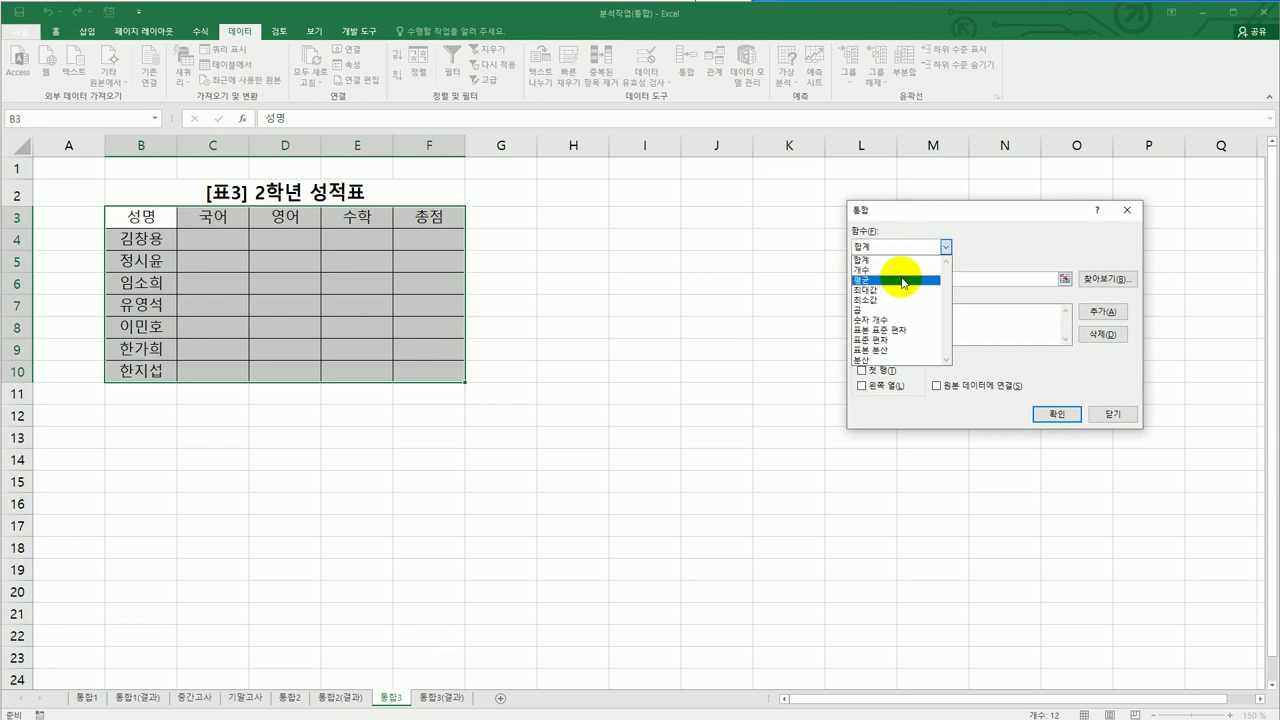
{"action": "left_click", "coordinate": [903, 279]}
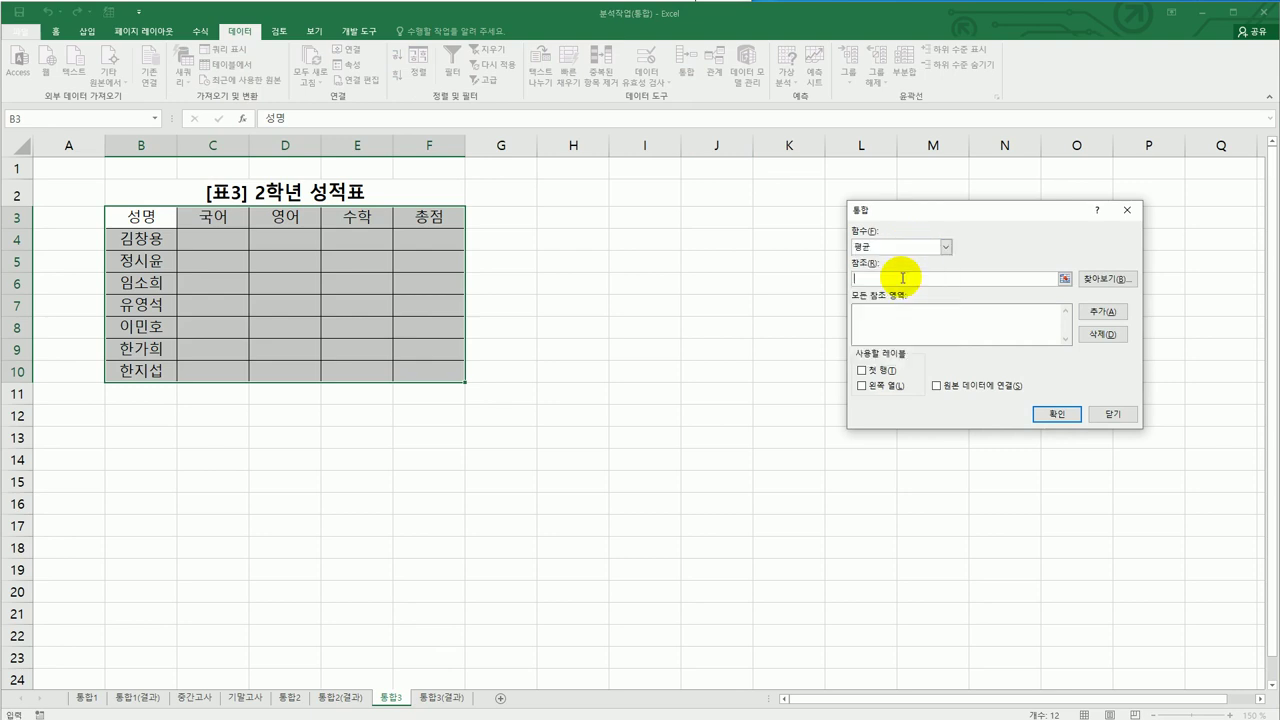
{"action": "left_click", "coordinate": [195, 697]}
{"action": "left_click_drag", "start_coordinate": [151, 226], "coordinate": [425, 375]}
{"action": "left_click", "coordinate": [1100, 312]}
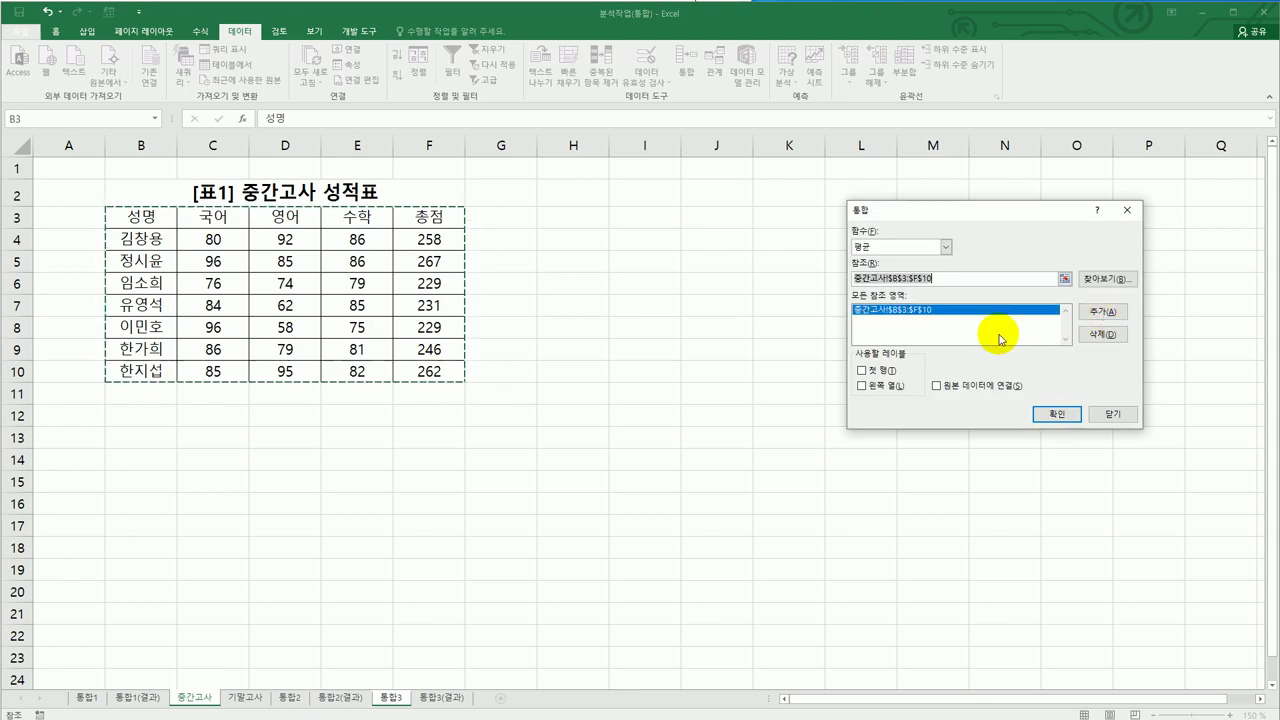
- Add the 기말고사!$B$3:$F$10 reference and run the consolidation with 첫 행, 왼쪽 열 and 원본 데이터에 연결 enabled
{"action": "left_click", "coordinate": [248, 697]}
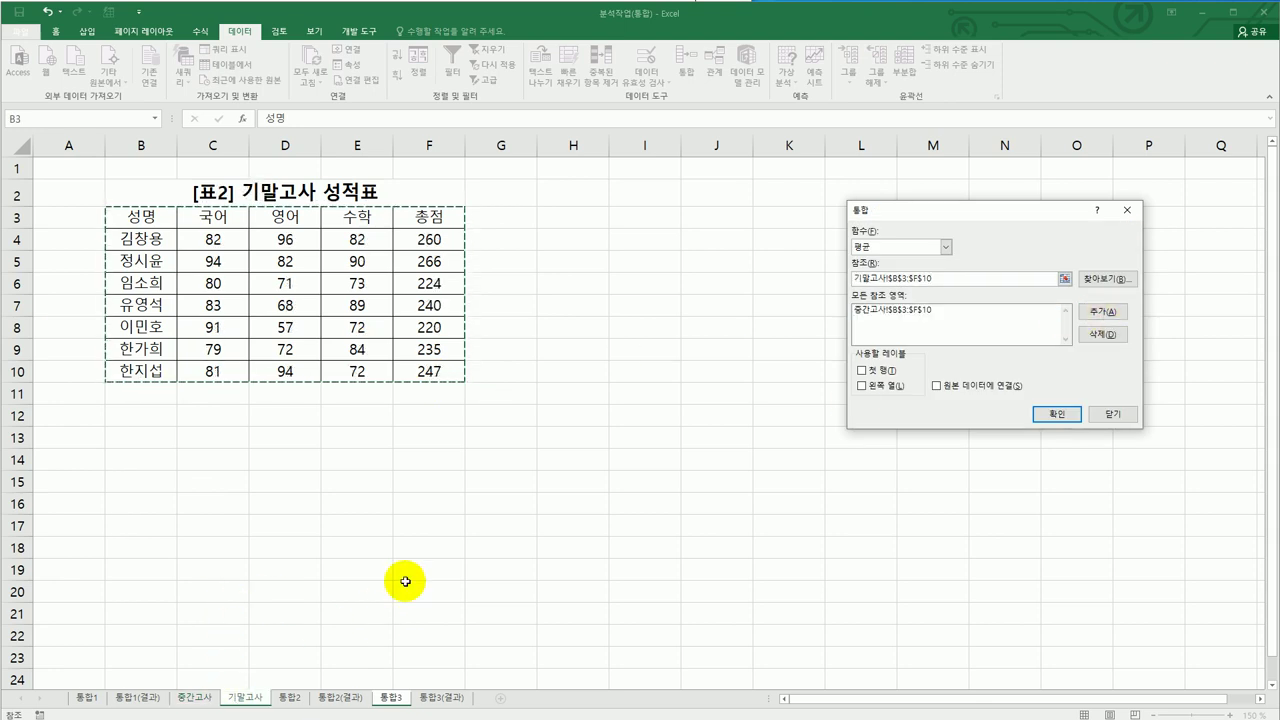
{"action": "left_click", "coordinate": [1082, 315]}
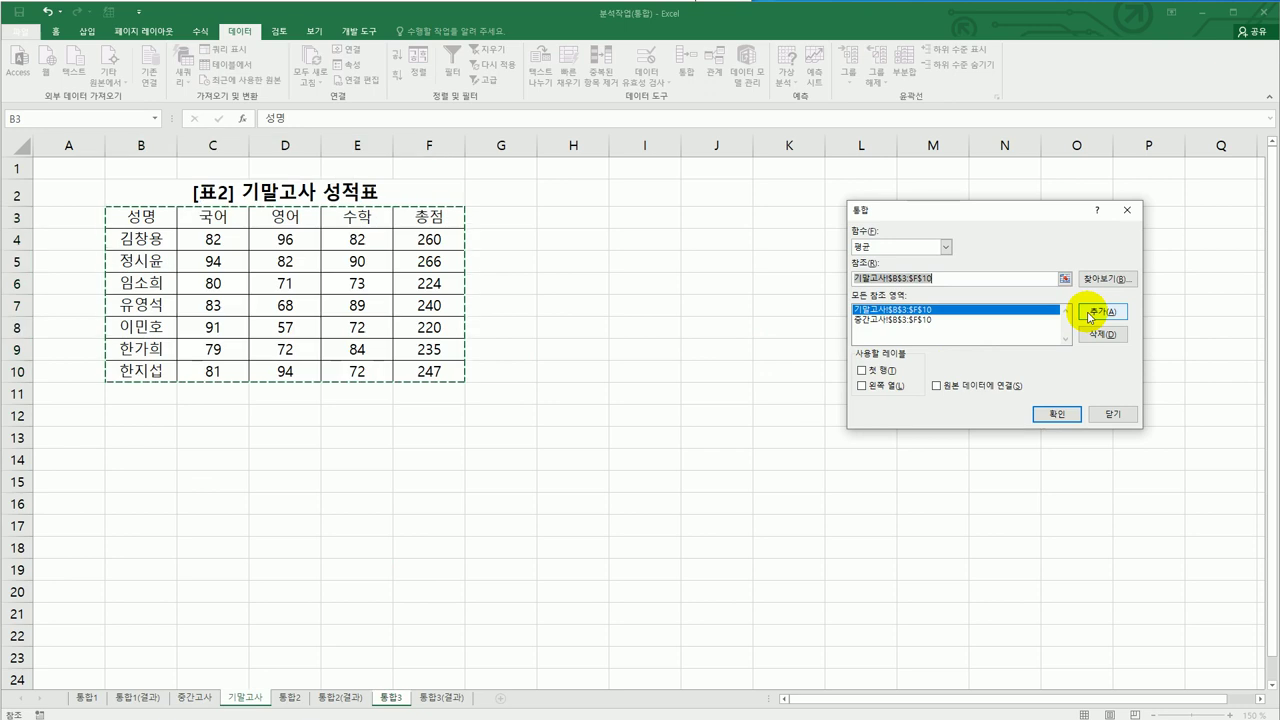
{"action": "left_click", "coordinate": [862, 371]}
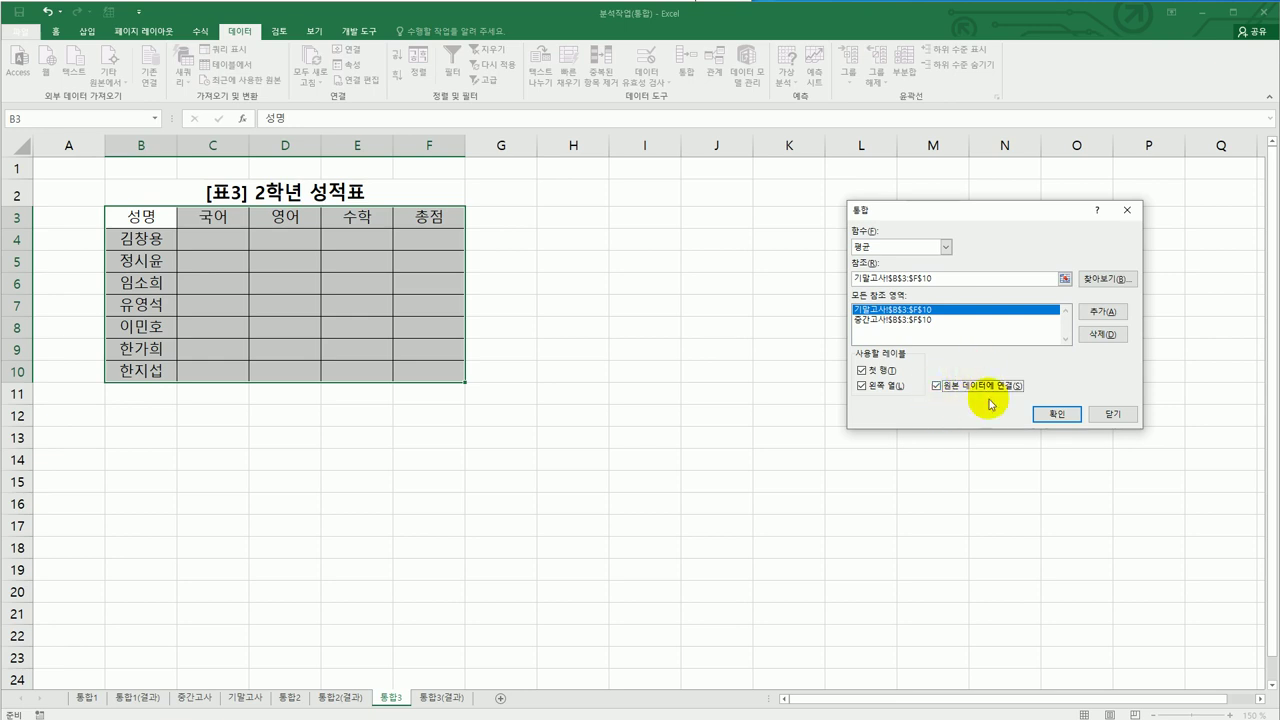
{"action": "left_click", "coordinate": [1050, 413]}
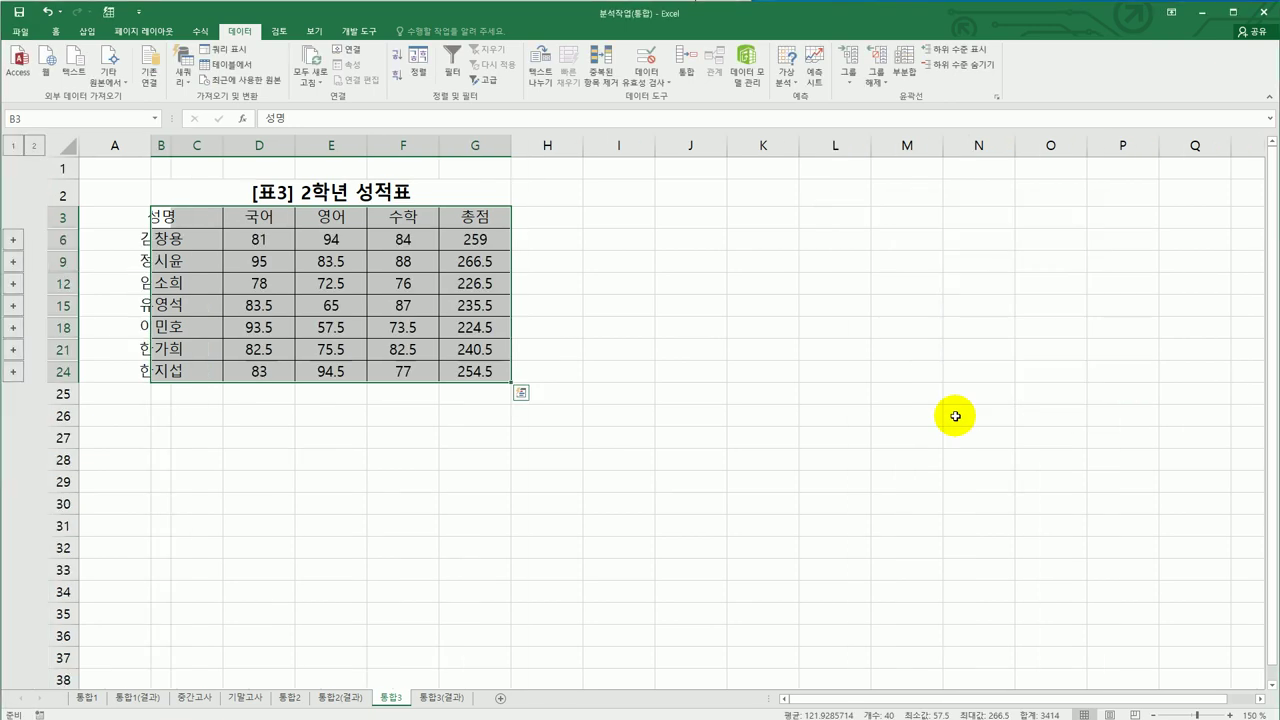
- Autofit the width of column B on the 통합3 sheet and delete the empty column C inside the table
{"action": "left_click", "coordinate": [956, 416]}
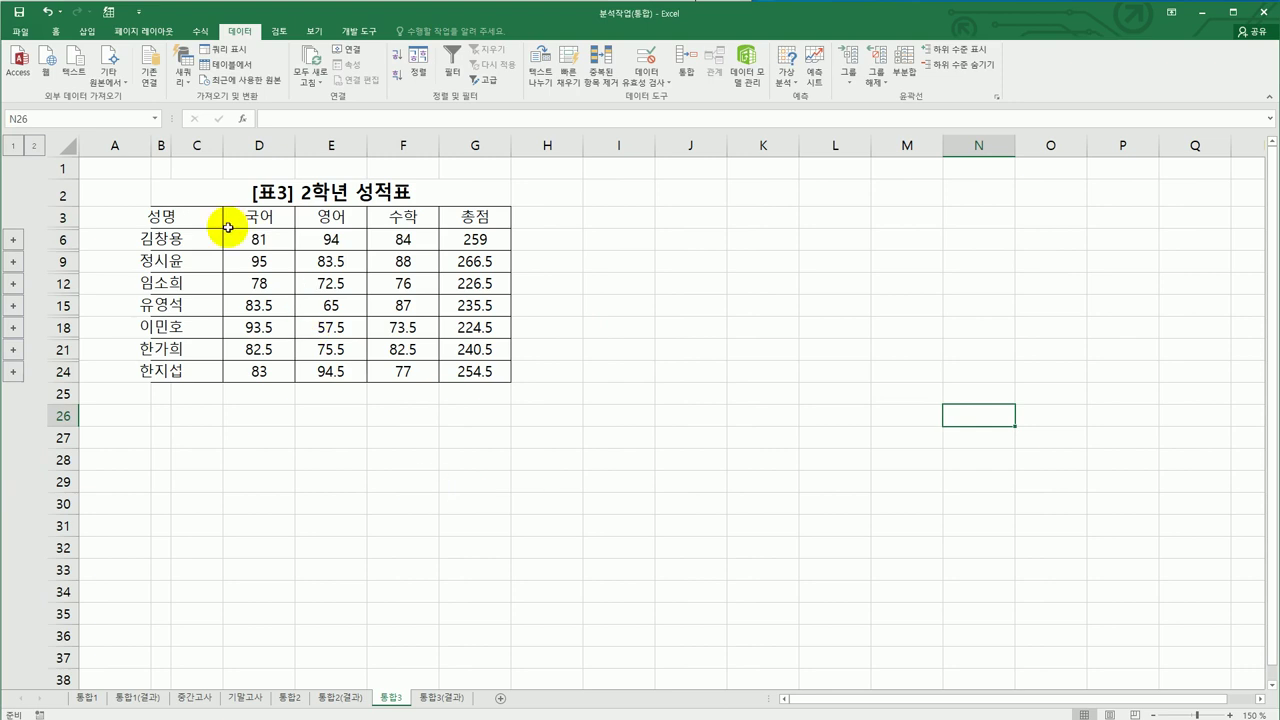
{"action": "double_click", "coordinate": [170, 144]}
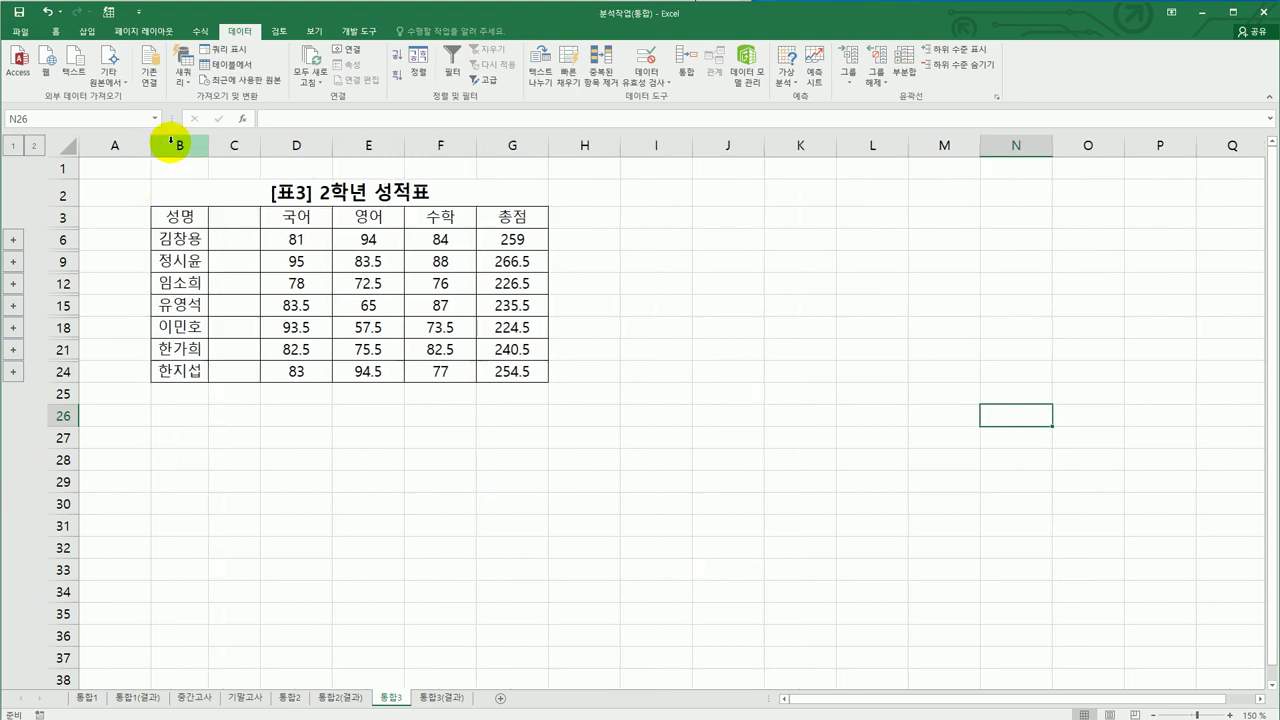
{"action": "left_click", "coordinate": [236, 143]}
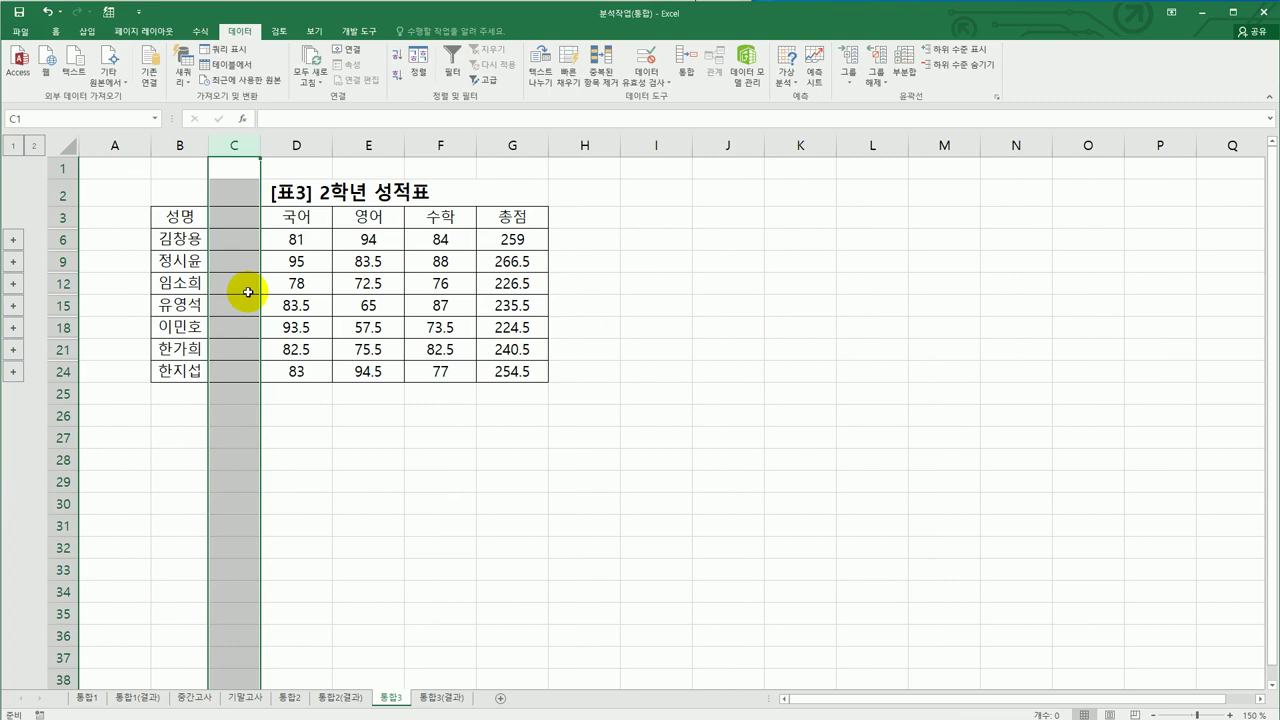
{"action": "left_click", "coordinate": [230, 222]}
{"action": "left_click", "coordinate": [237, 240]}
{"action": "left_click", "coordinate": [244, 261]}
{"action": "left_click", "coordinate": [240, 303]}
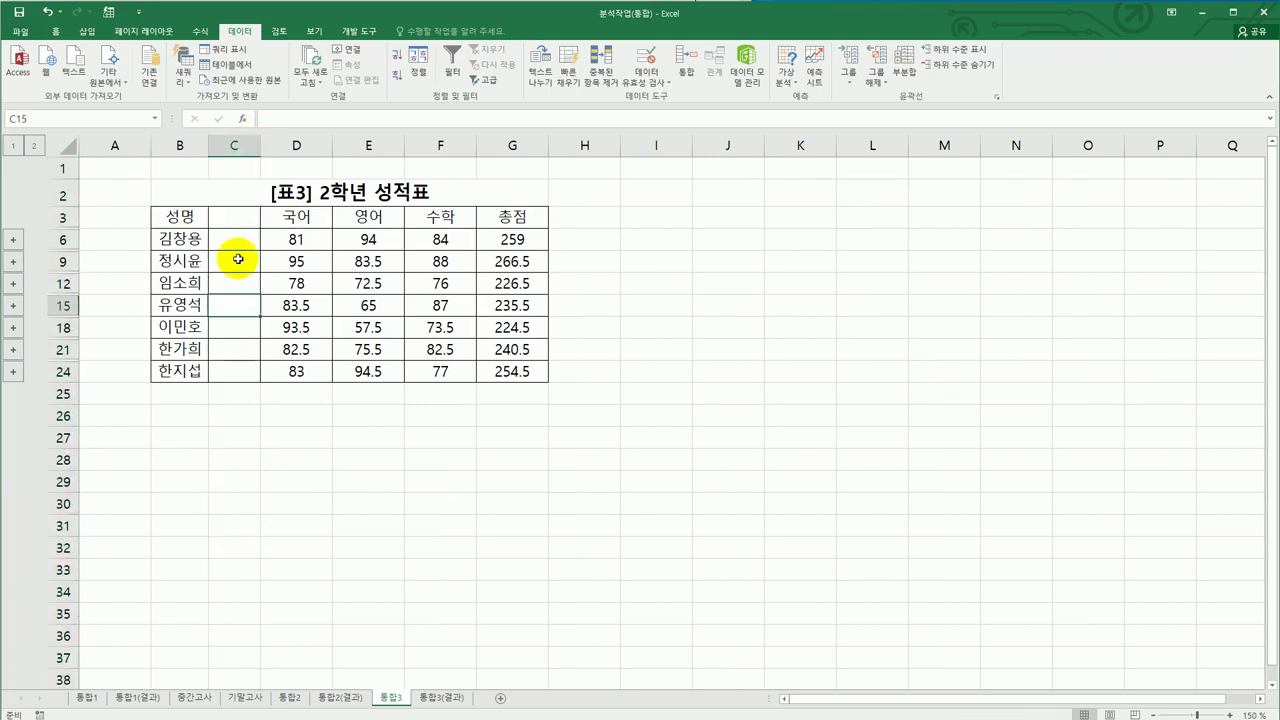
{"action": "left_click", "coordinate": [238, 145]}
{"action": "right_click", "coordinate": [238, 145]}
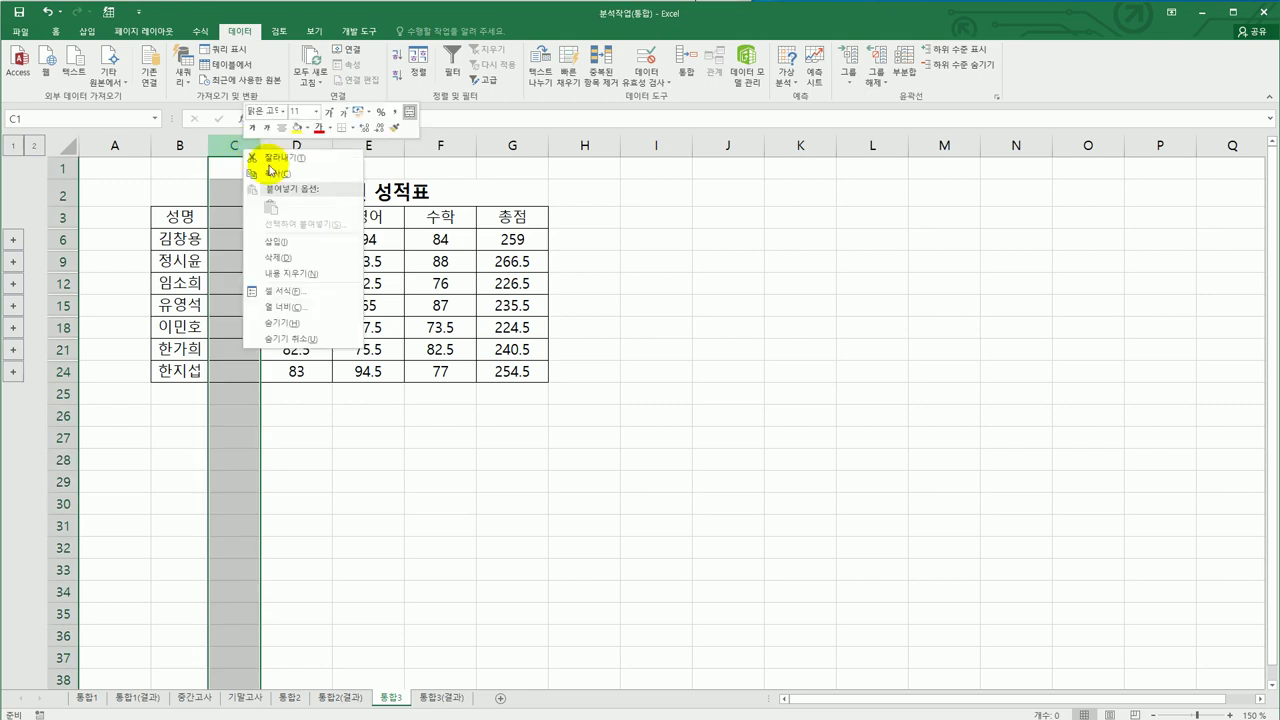
{"action": "left_click", "coordinate": [318, 251]}
{"action": "left_click", "coordinate": [580, 383]}
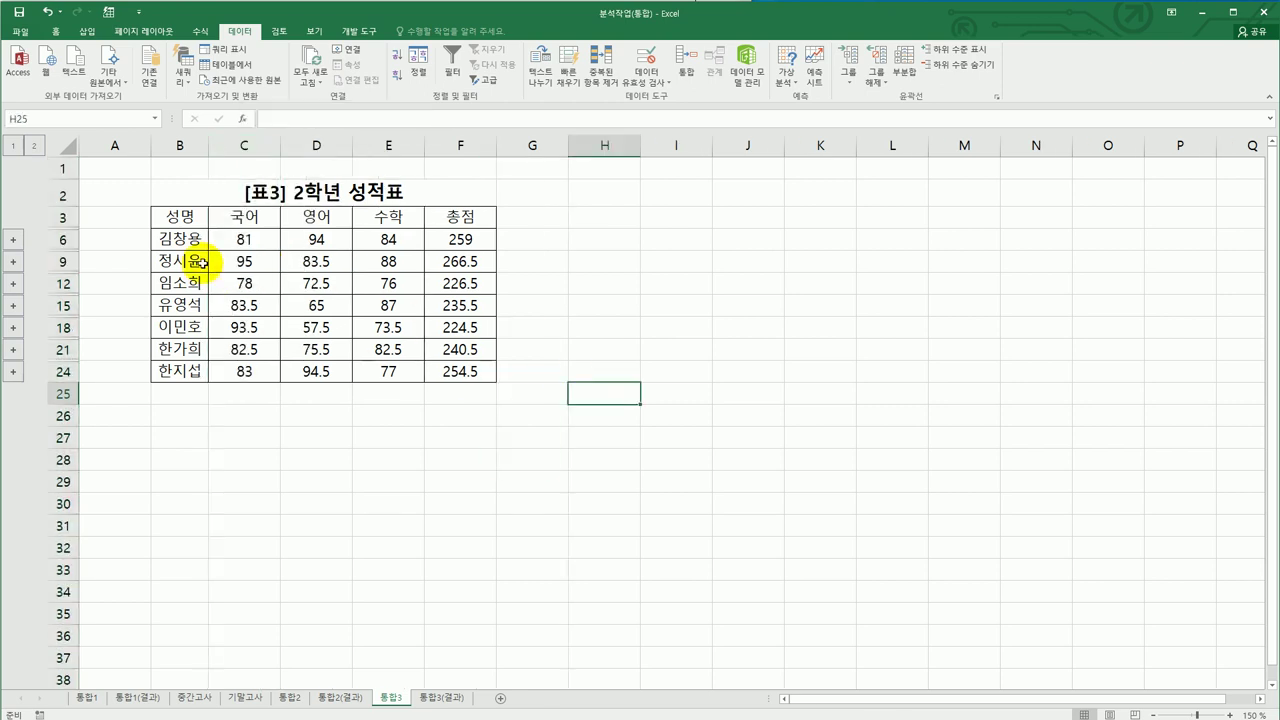
- Expand the first student's outline group, examine the 국어 formulas in C4, C5 and C6, and collapse the group again
{"action": "left_click", "coordinate": [240, 240]}
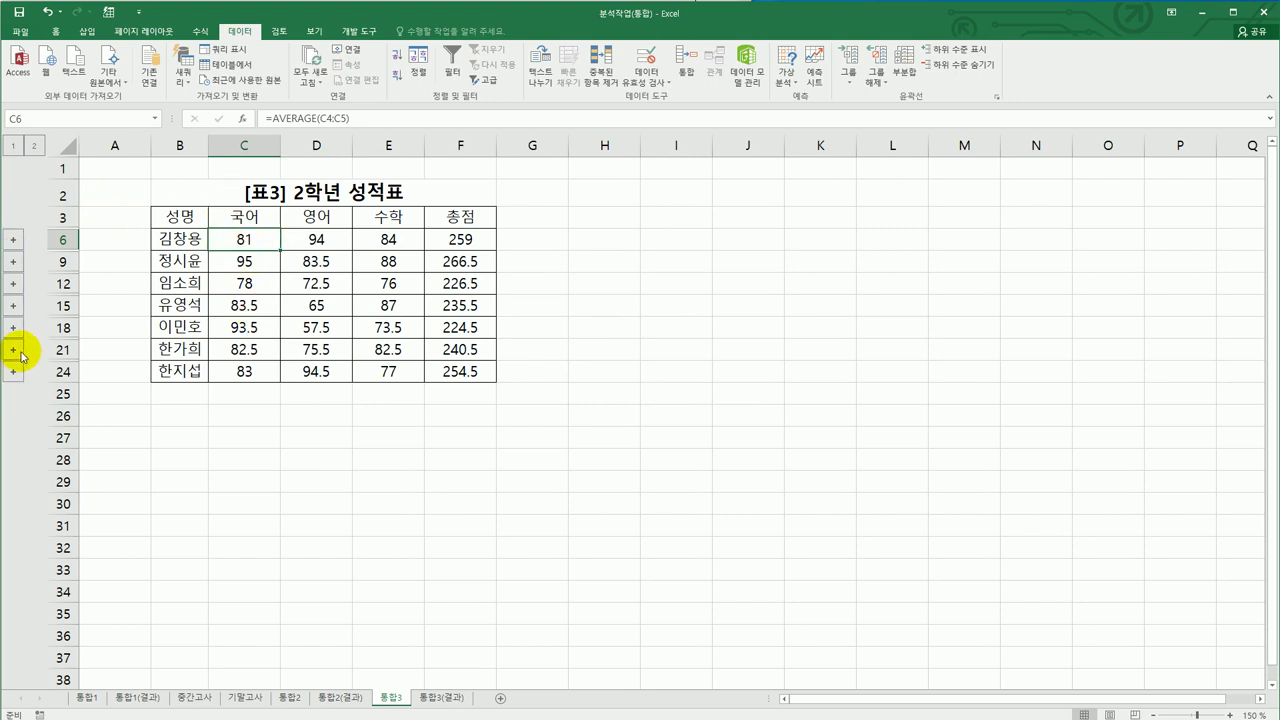
{"action": "left_click", "coordinate": [15, 241]}
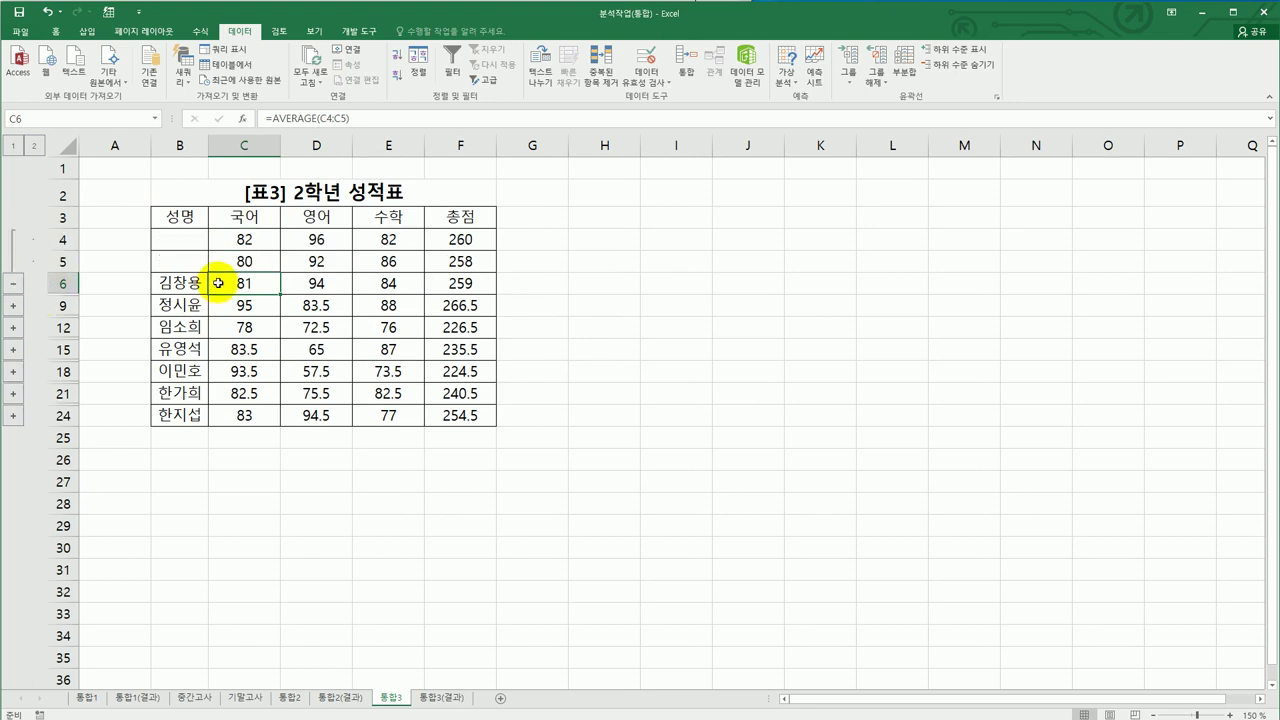
{"action": "left_click", "coordinate": [245, 262]}
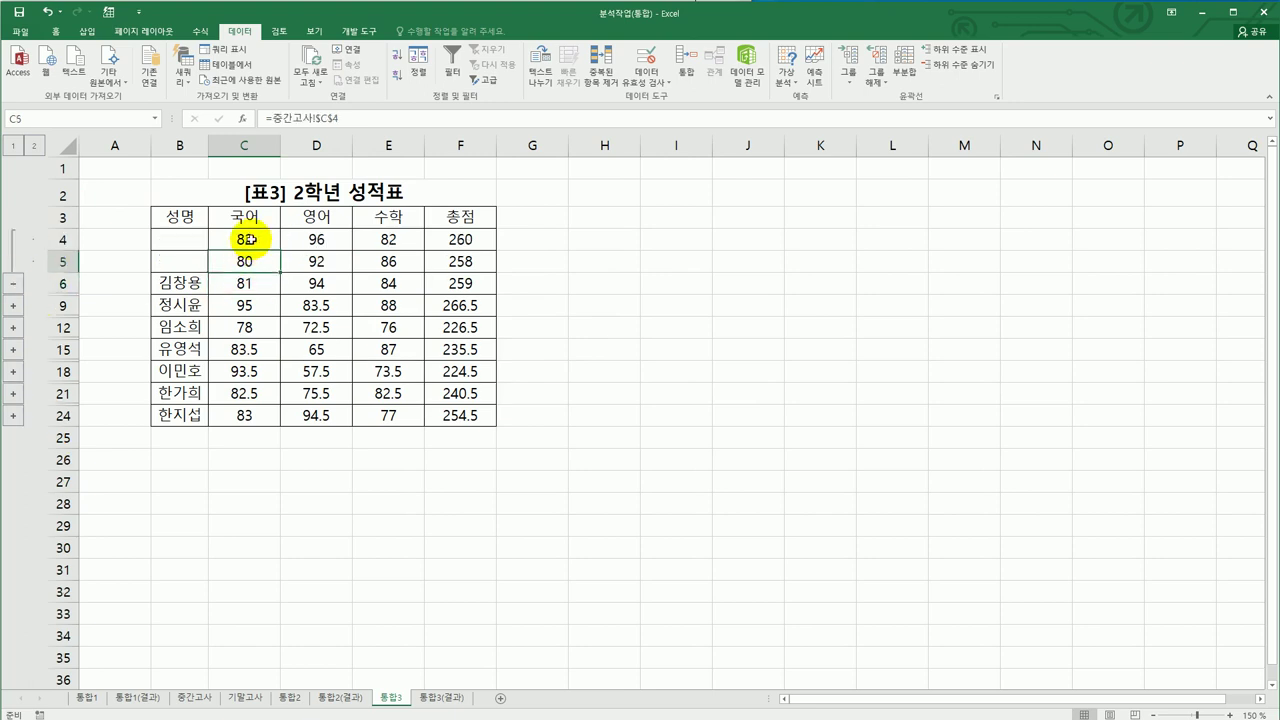
{"action": "left_click", "coordinate": [247, 239]}
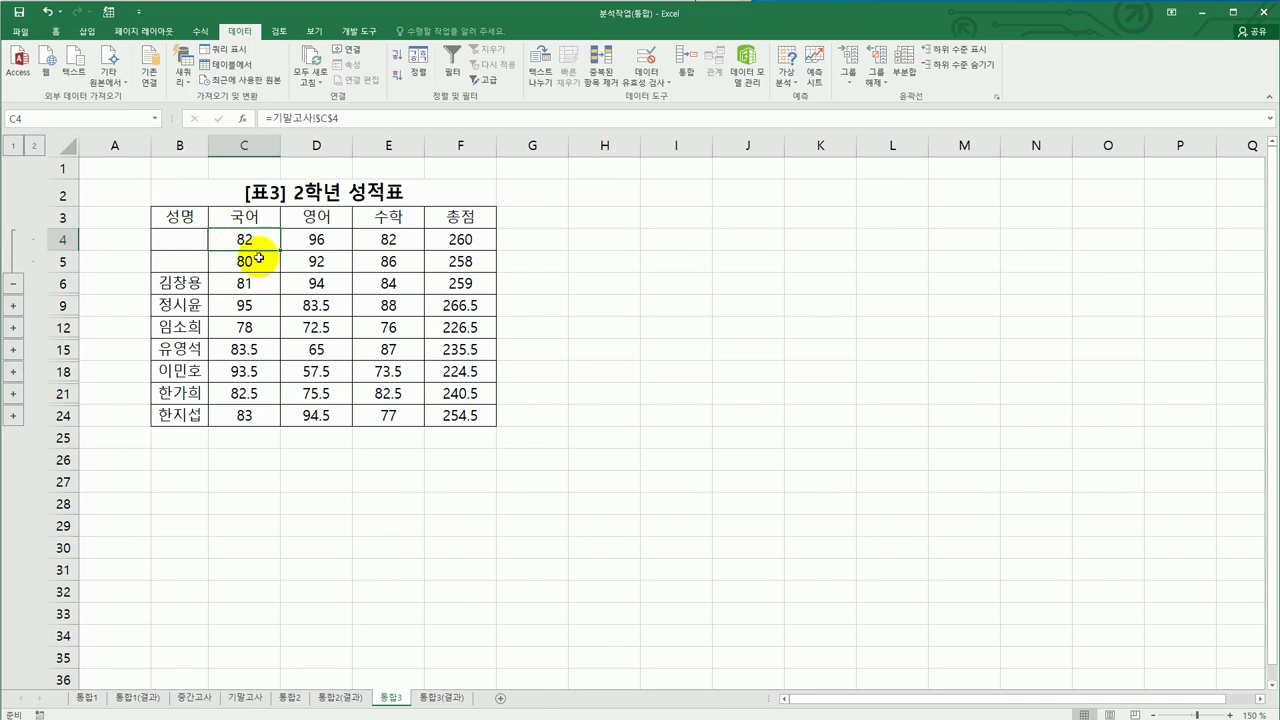
{"action": "left_click", "coordinate": [249, 286]}
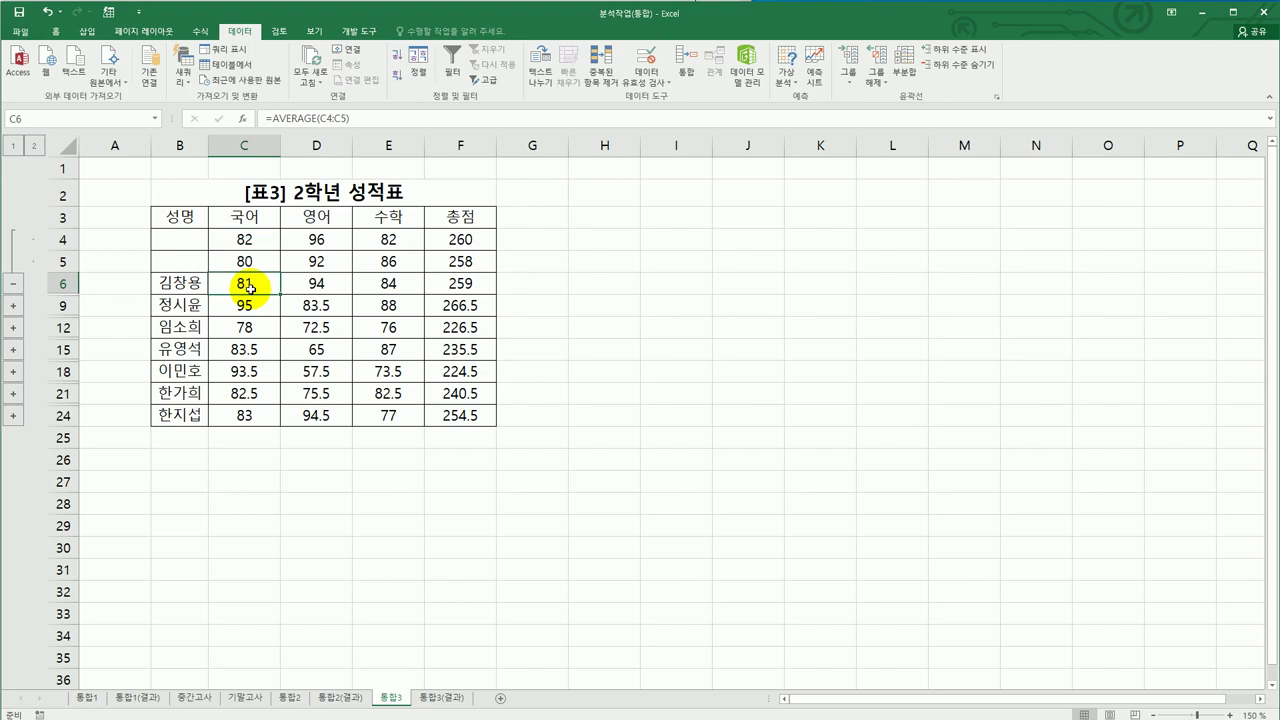
{"action": "left_click", "coordinate": [13, 284]}
{"action": "left_click", "coordinate": [631, 437]}
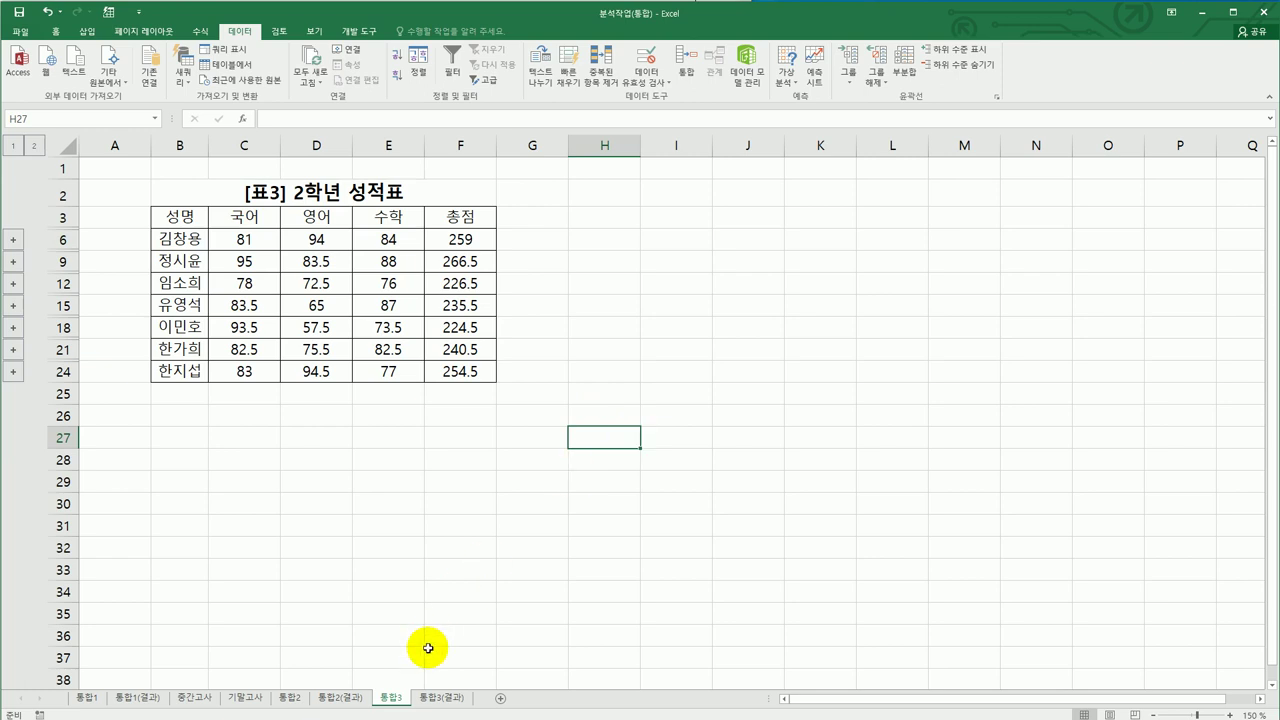
- Compare the source-linked [표3] on the 통합3 sheet with the 통합3(결과) sheet
{"action": "left_click", "coordinate": [440, 698]}
{"action": "key", "text": "ctrl+Page_Up"}
{"action": "left_click", "coordinate": [440, 698]}
{"action": "key", "text": "ctrl+Page_Up"}
{"action": "left_click", "coordinate": [436, 705]}
{"action": "left_click", "coordinate": [804, 623]}
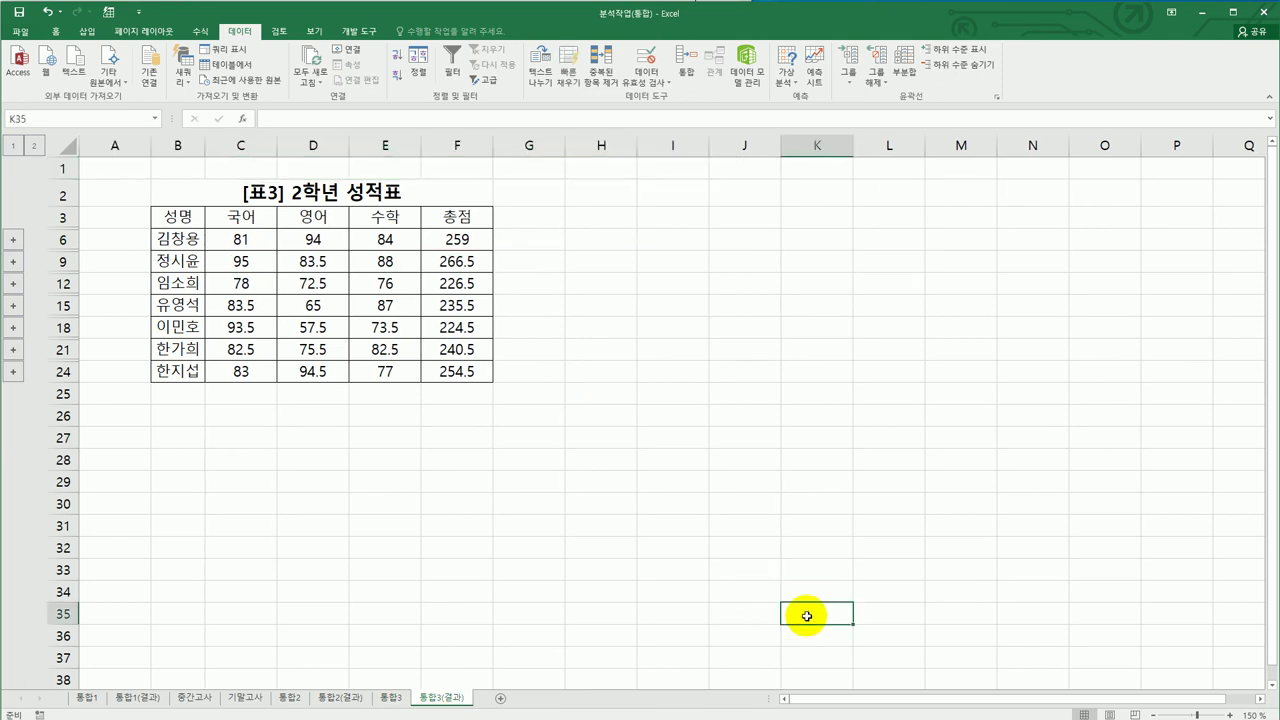